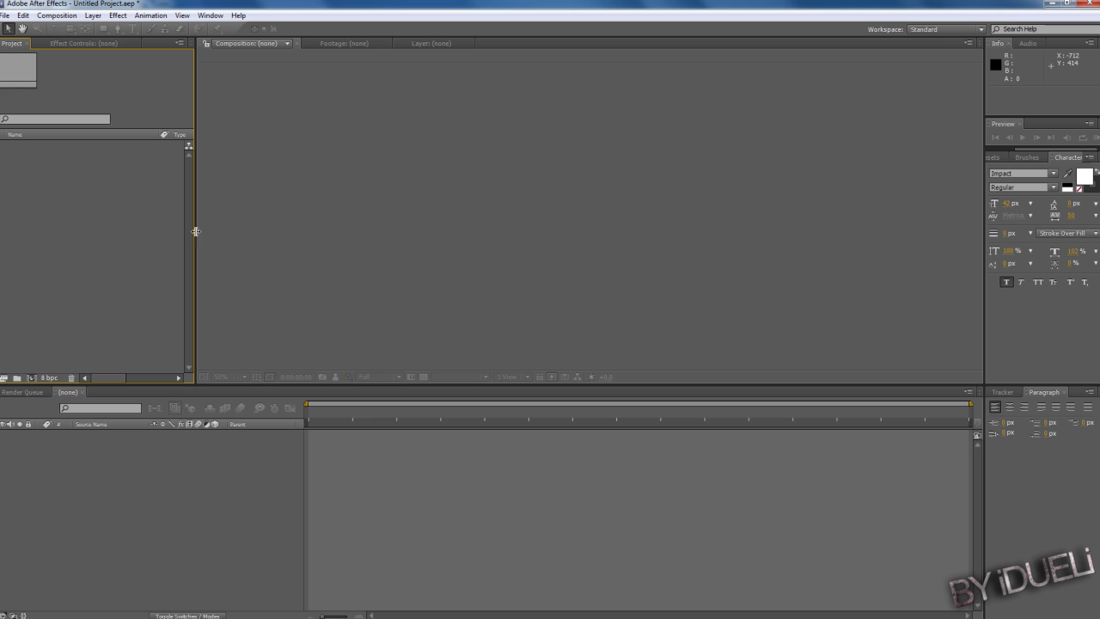
- Create a new composition, Comp 1, with the default settings
right_click(97, 194)
click(154, 201)
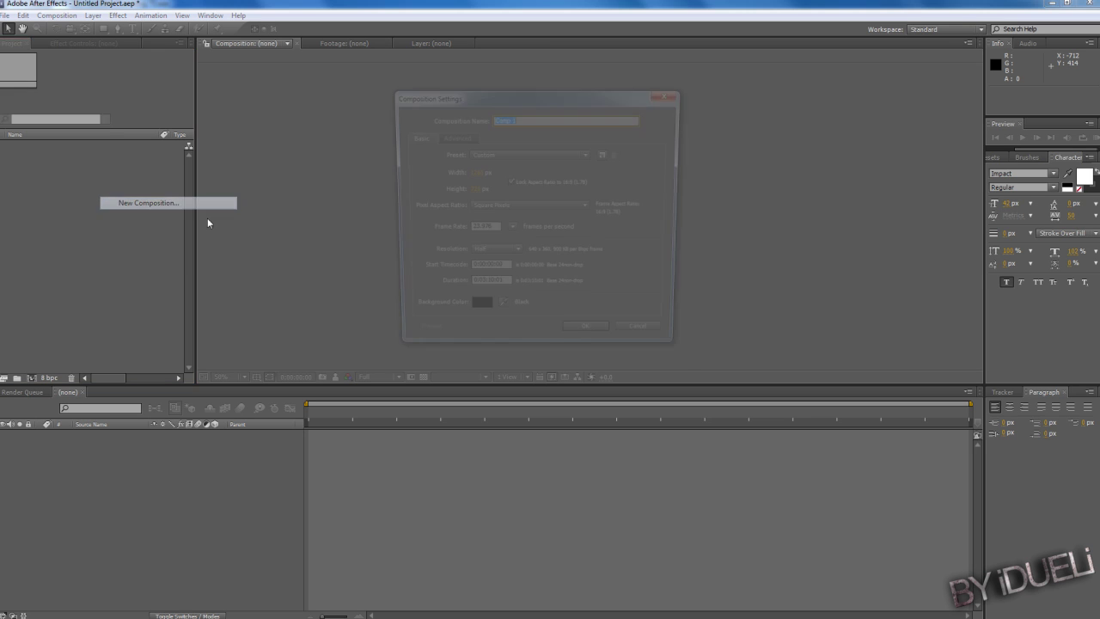
click(589, 341)
- Import the FiringRangeshot.wmv gameplay clip into the project
right_click(55, 194)
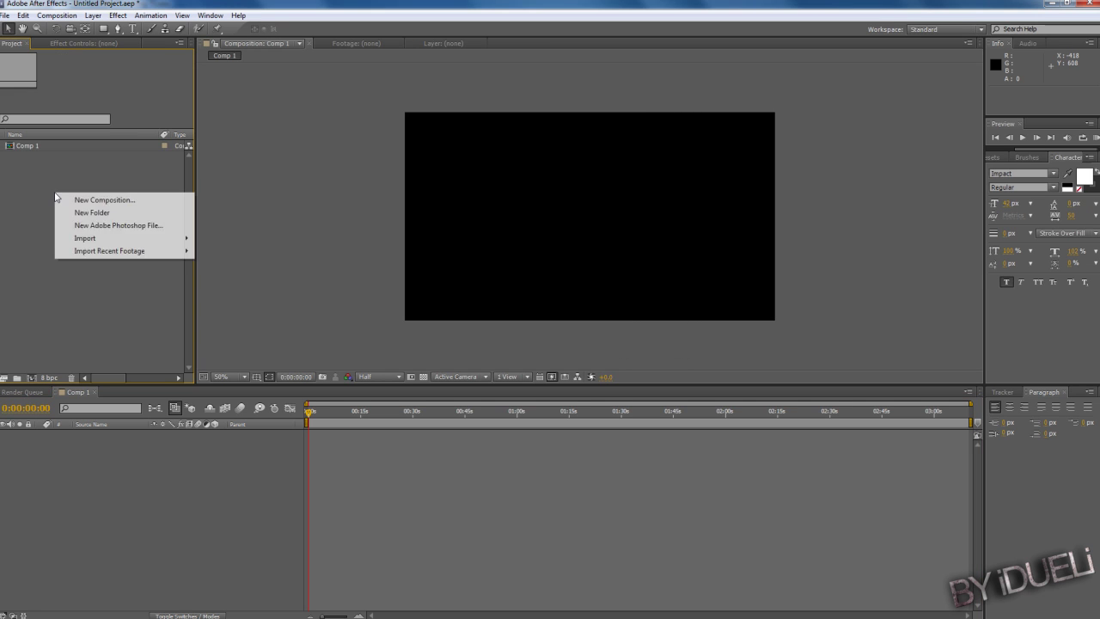
click(220, 238)
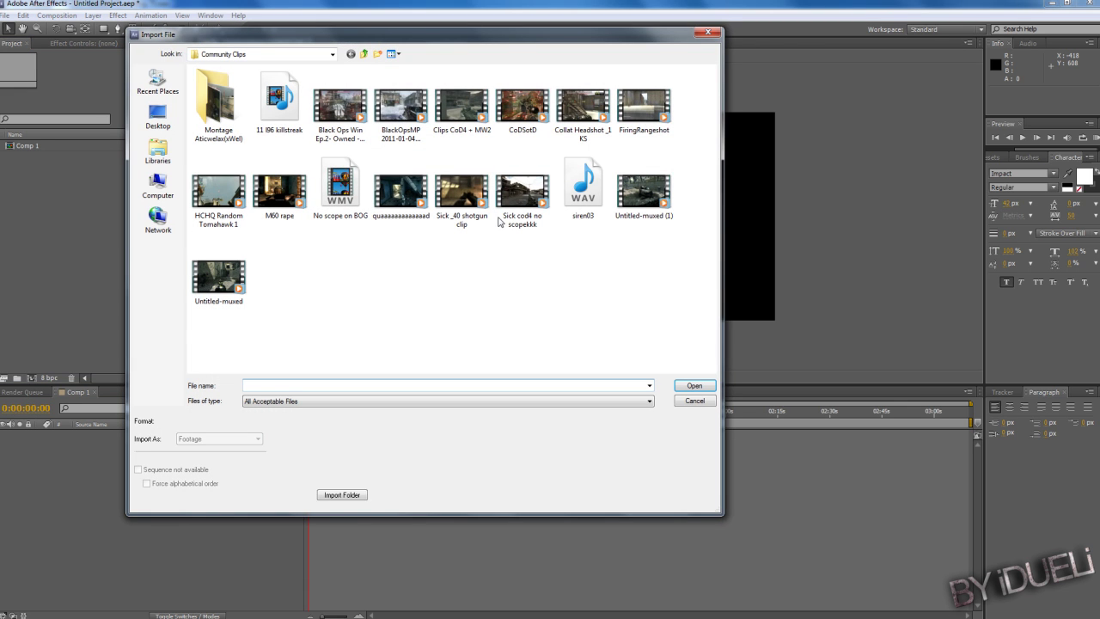
double_click(644, 105)
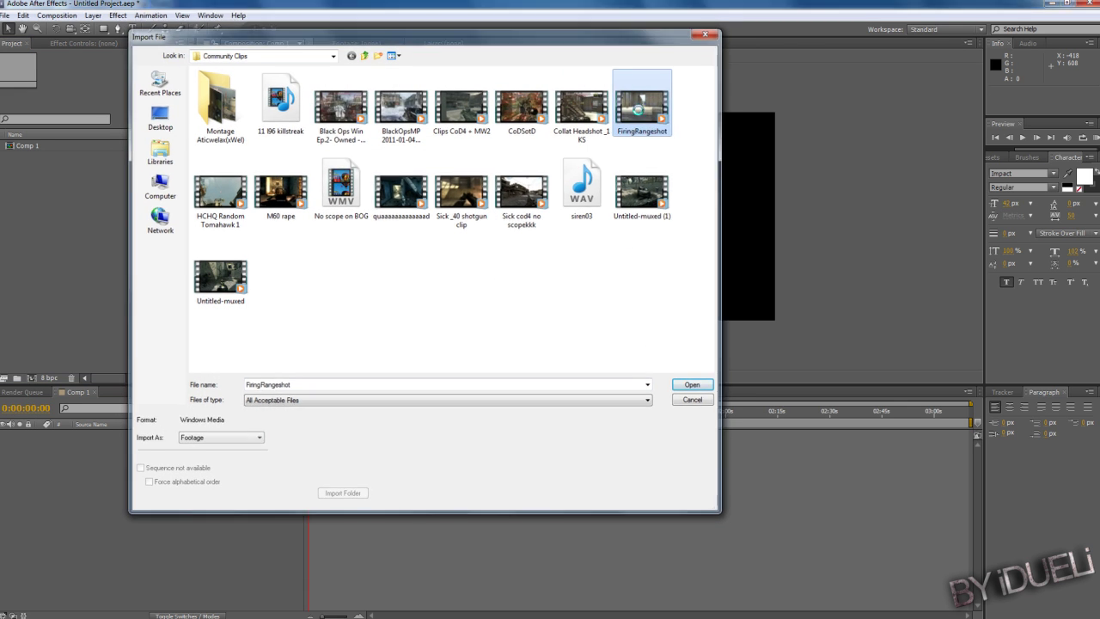
click(573, 359)
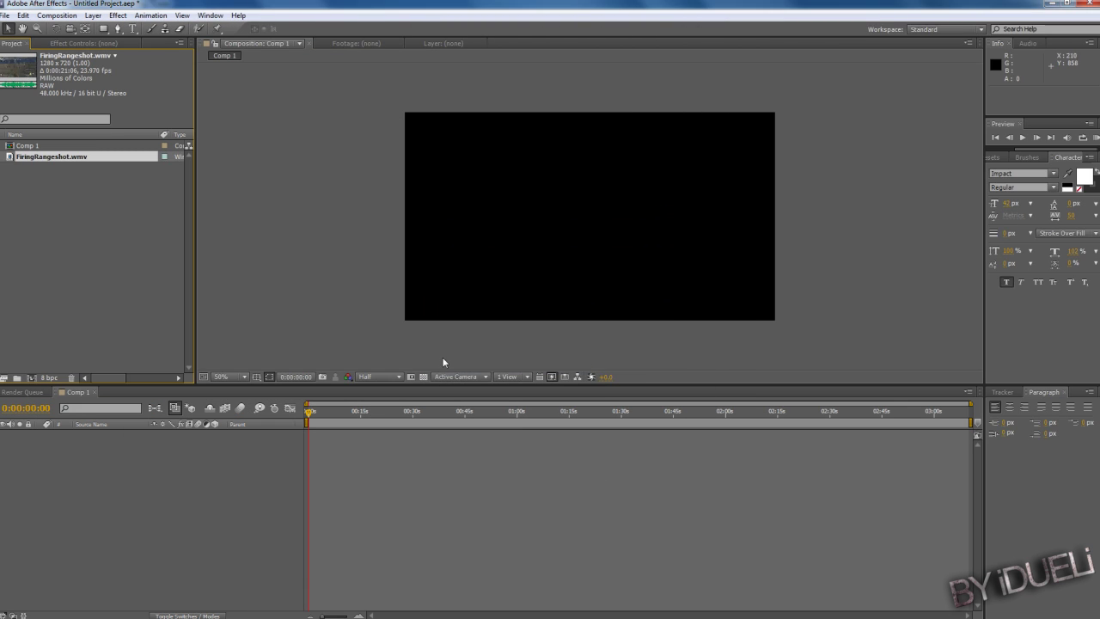
- Add FiringRangeshot.wmv to Comp 1 as a layer and fit the viewer to the frame
click(40, 158)
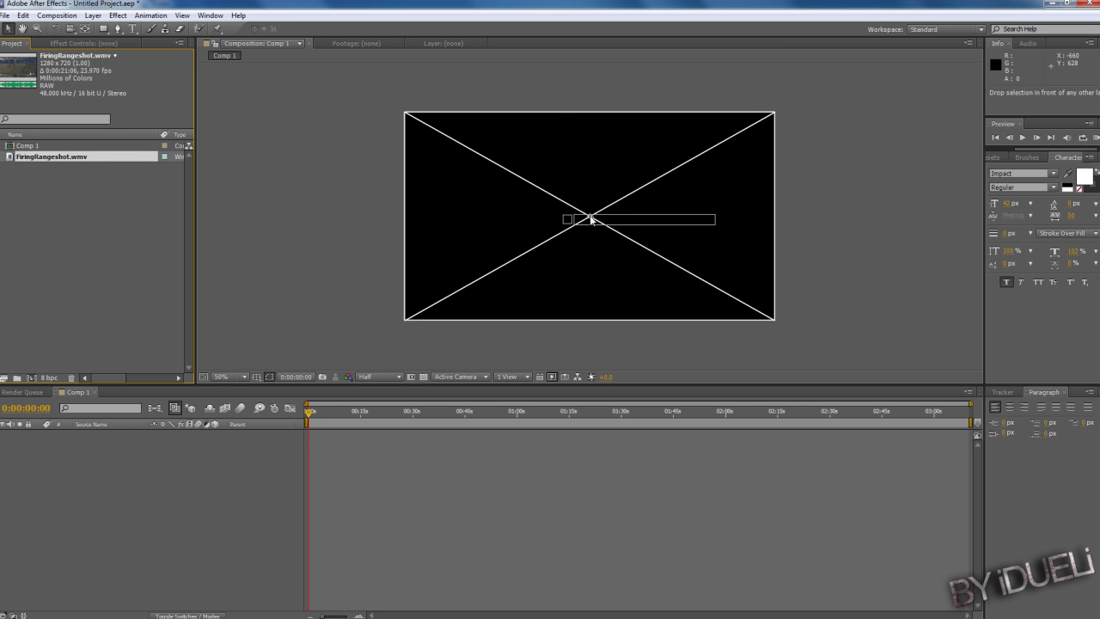
drag(40, 160, 589, 216)
key(period)
key(period)
key(comma)
key(comma)
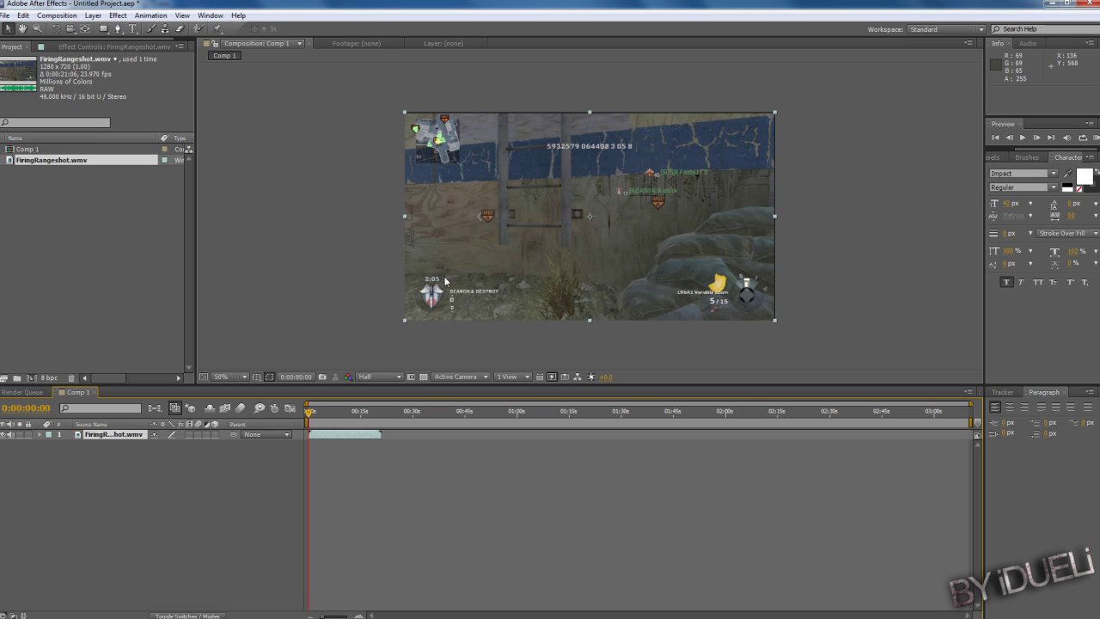
click(239, 378)
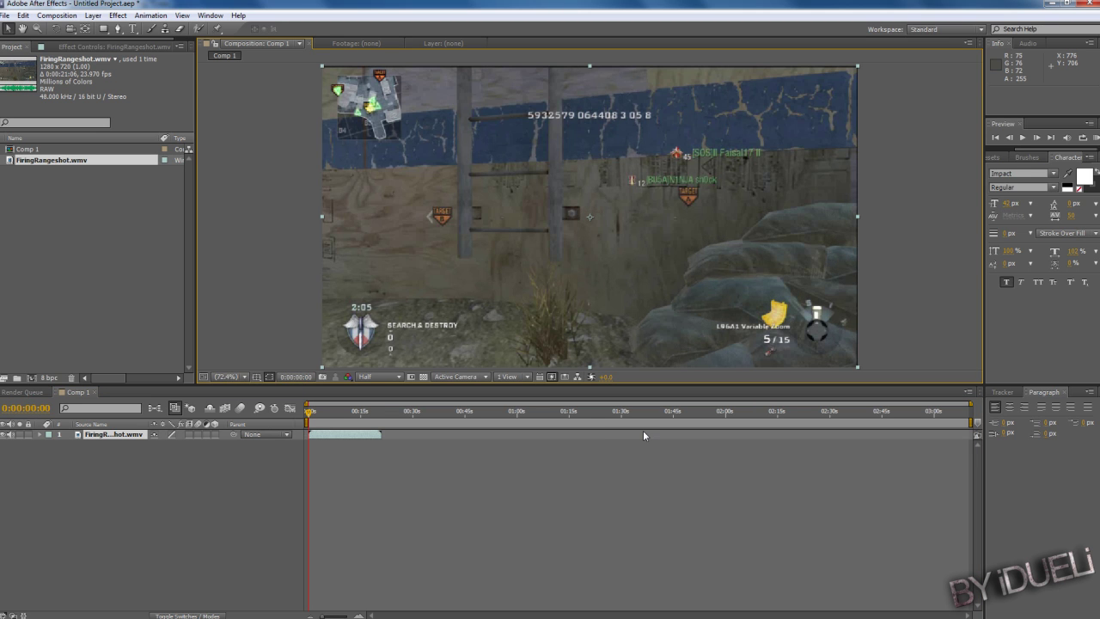
drag(644, 385, 645, 415)
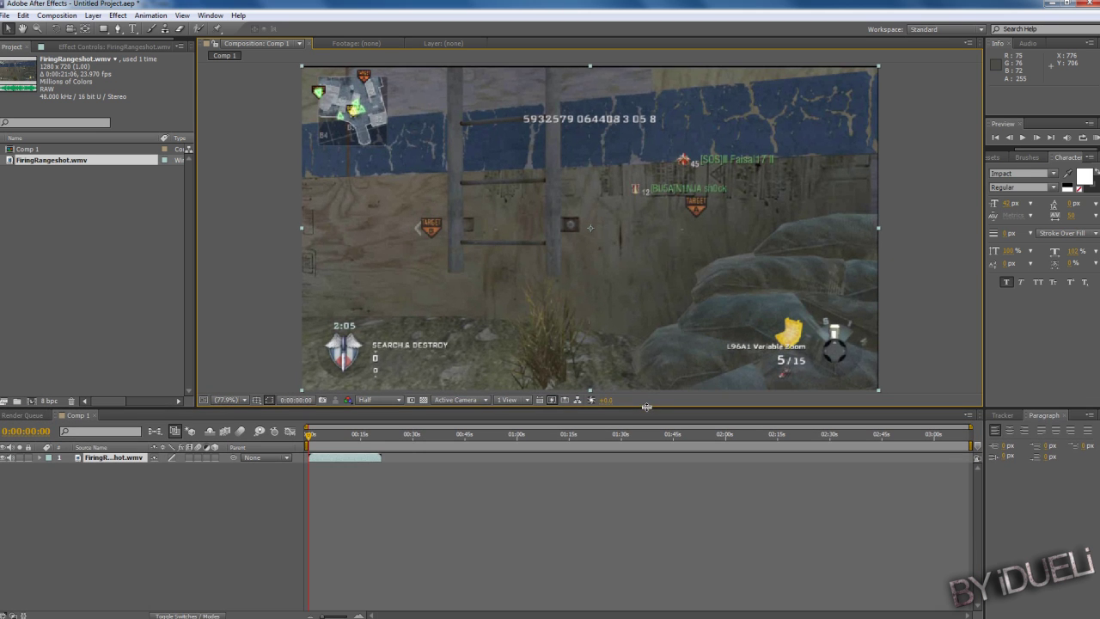
click(104, 29)
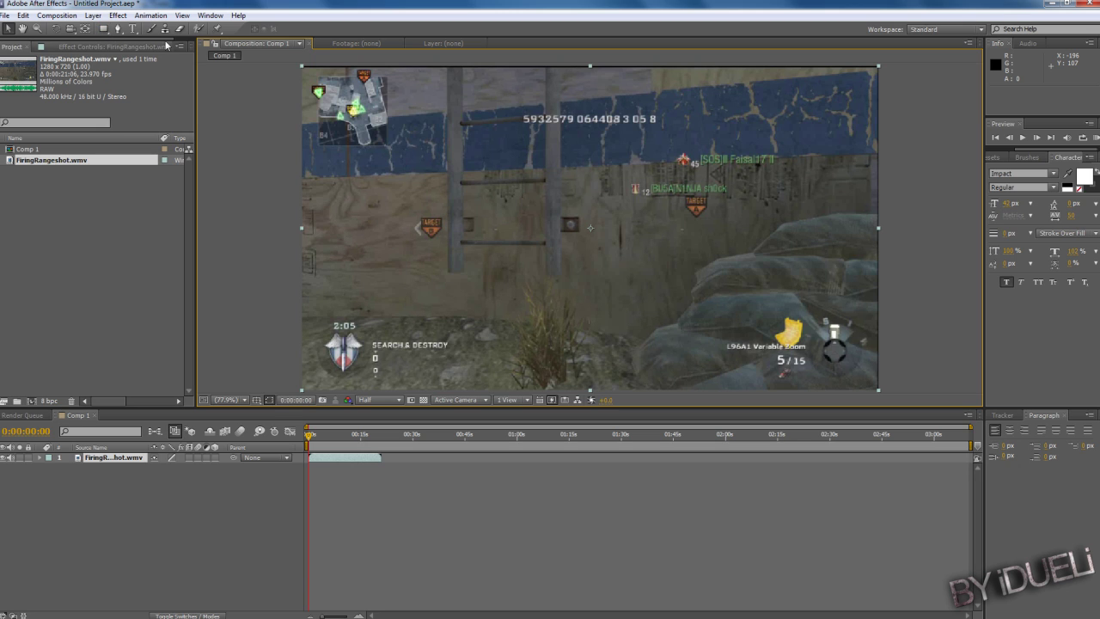
- Switch to the red-filled Ellipse Tool and deselect the gameplay layer
click(107, 33)
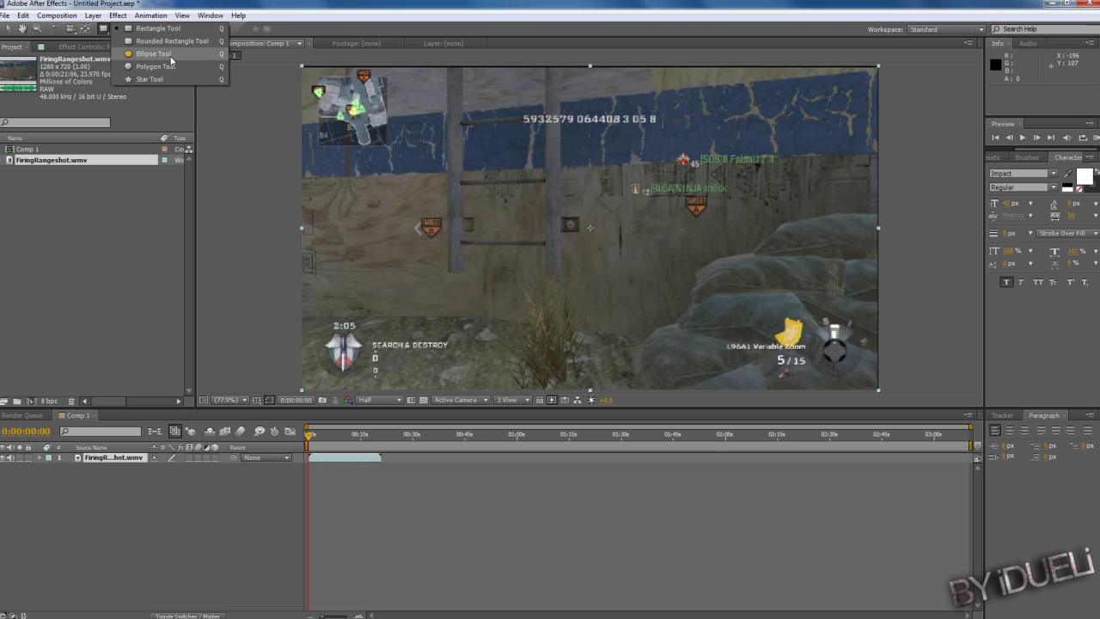
click(155, 54)
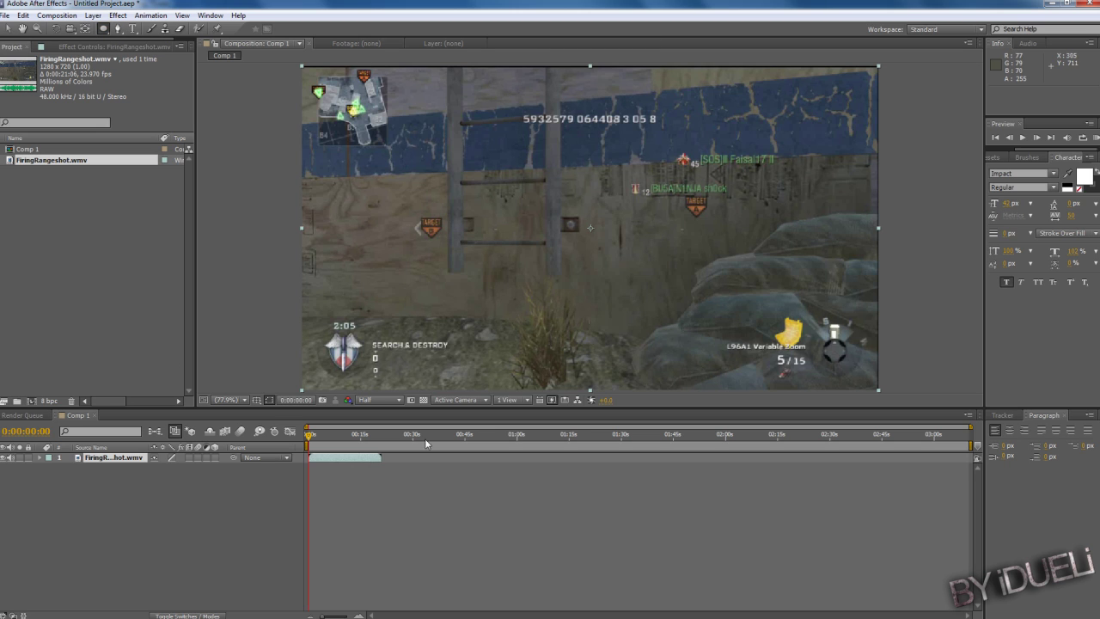
click(417, 519)
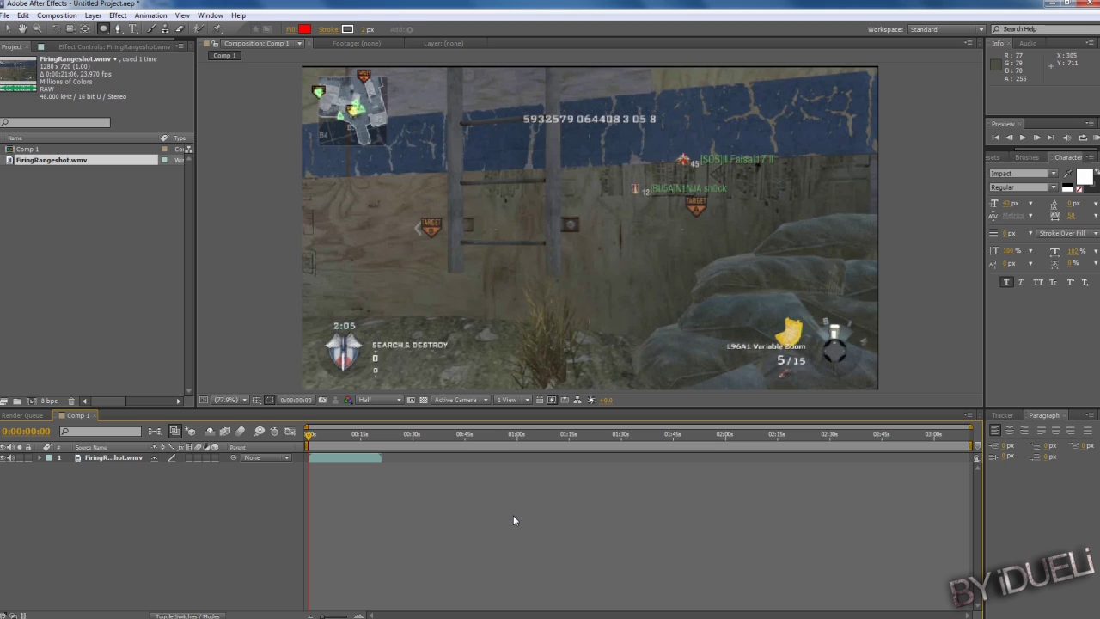
- Slide the clip to start at 0:00:21:07 and zoom the timeline to about 20–42 seconds
mouse_move(344, 457)
mouse_down()
mouse_move(417, 457)
mouse_move(400, 437)
mouse_up()
click(401, 435)
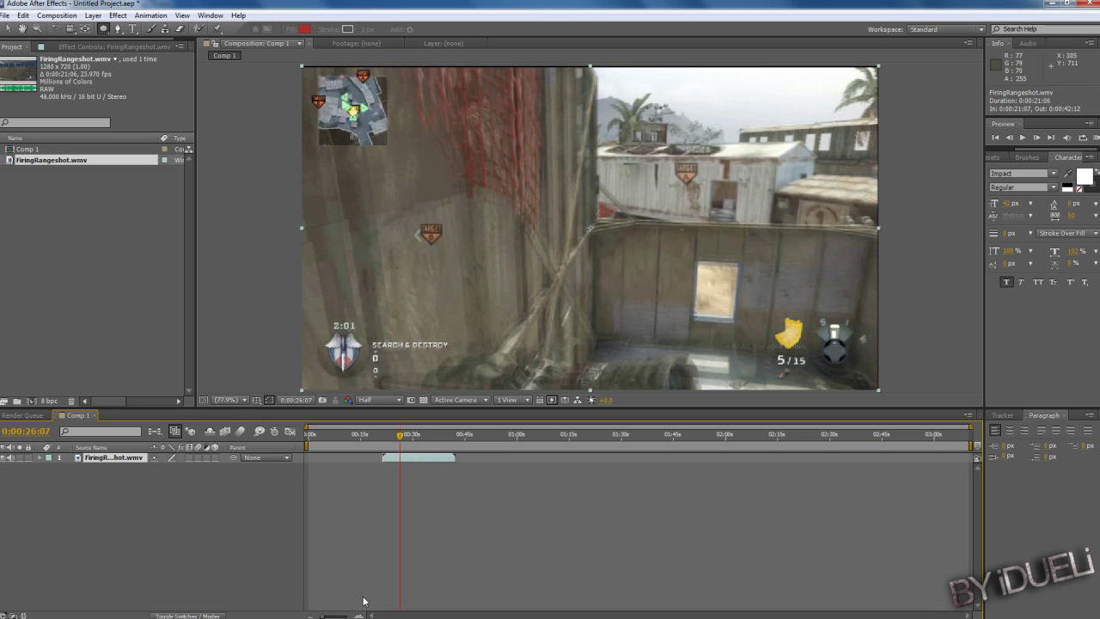
drag(361, 615, 382, 616)
drag(485, 615, 475, 615)
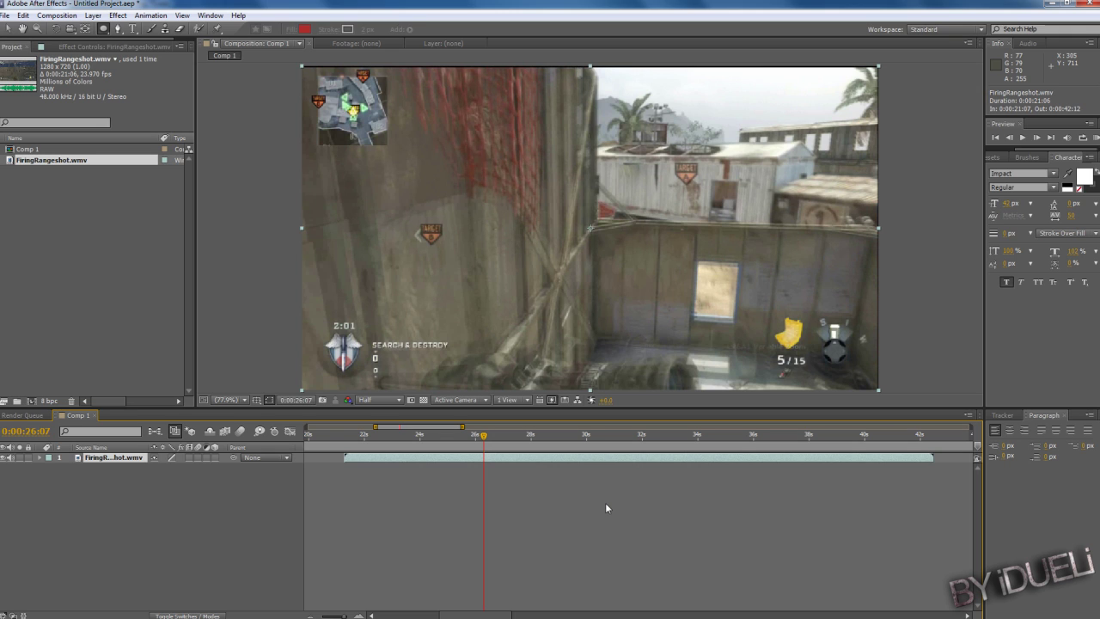
- Reveal the layer's audio waveform and scrub around the gunshot peak just before 27 seconds
key(l)
key(l)
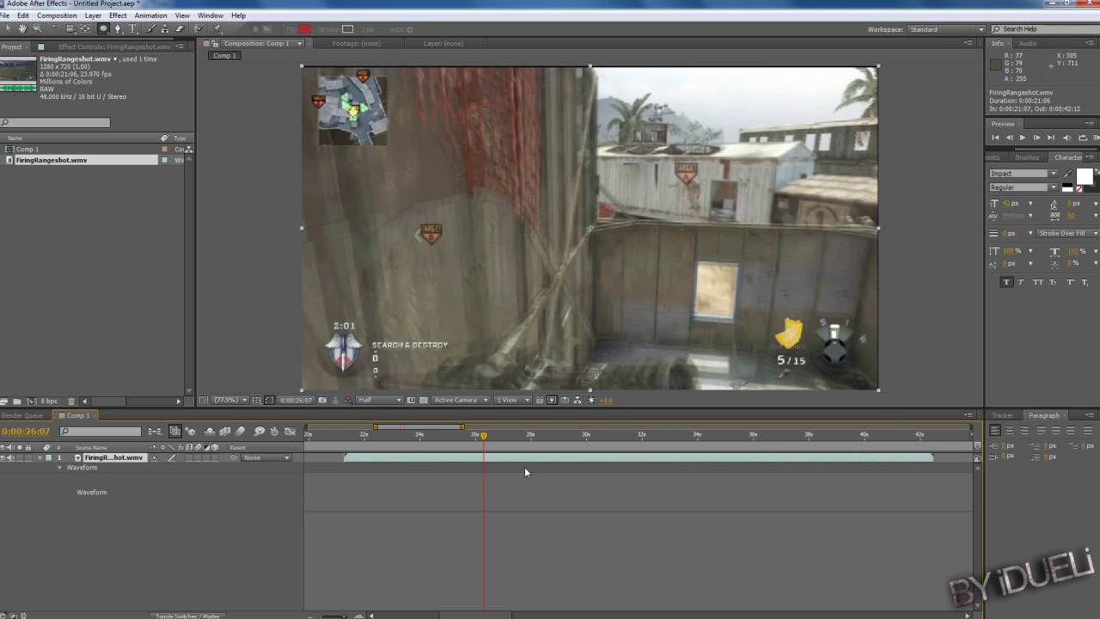
mouse_move(484, 436)
mouse_down()
mouse_move(508, 436)
mouse_move(499, 443)
mouse_up()
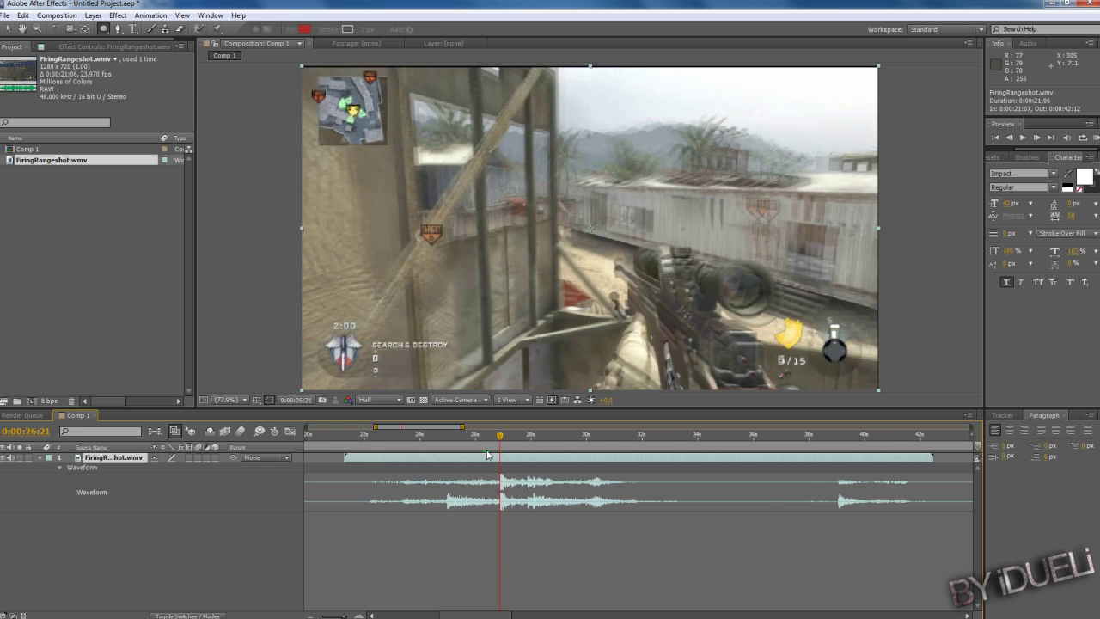
click(358, 616)
drag(501, 435, 501, 437)
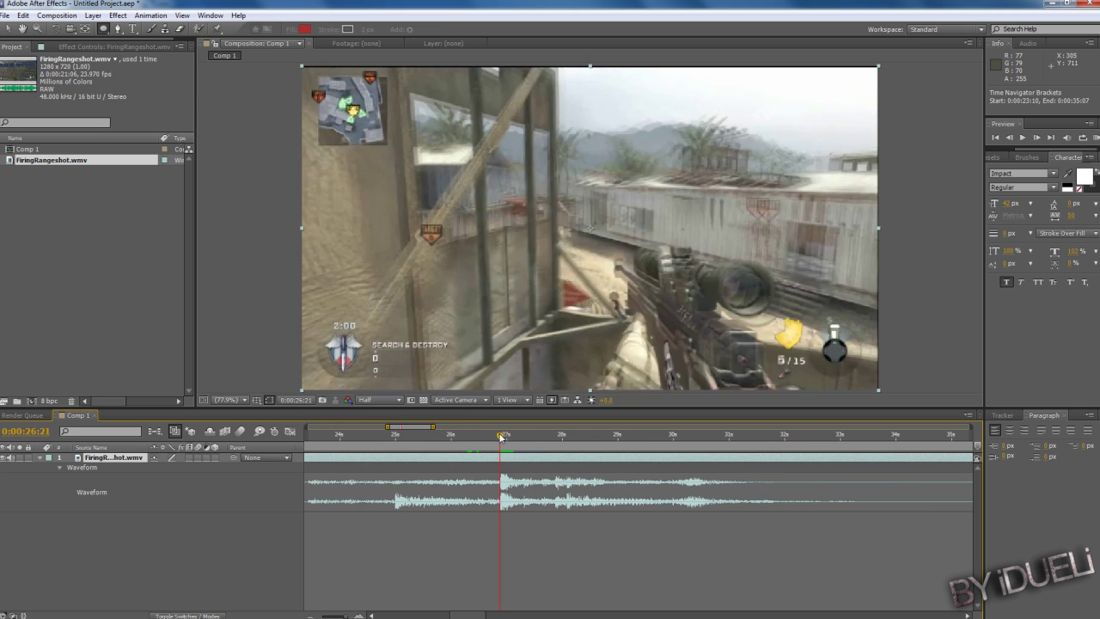
drag(501, 436, 506, 437)
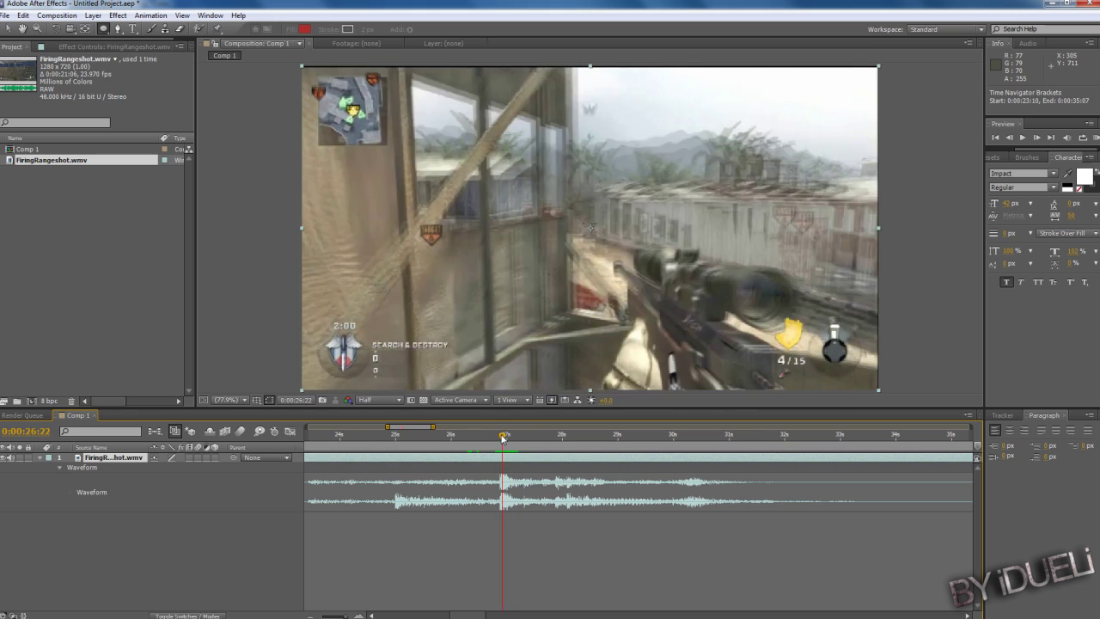
drag(506, 437, 456, 439)
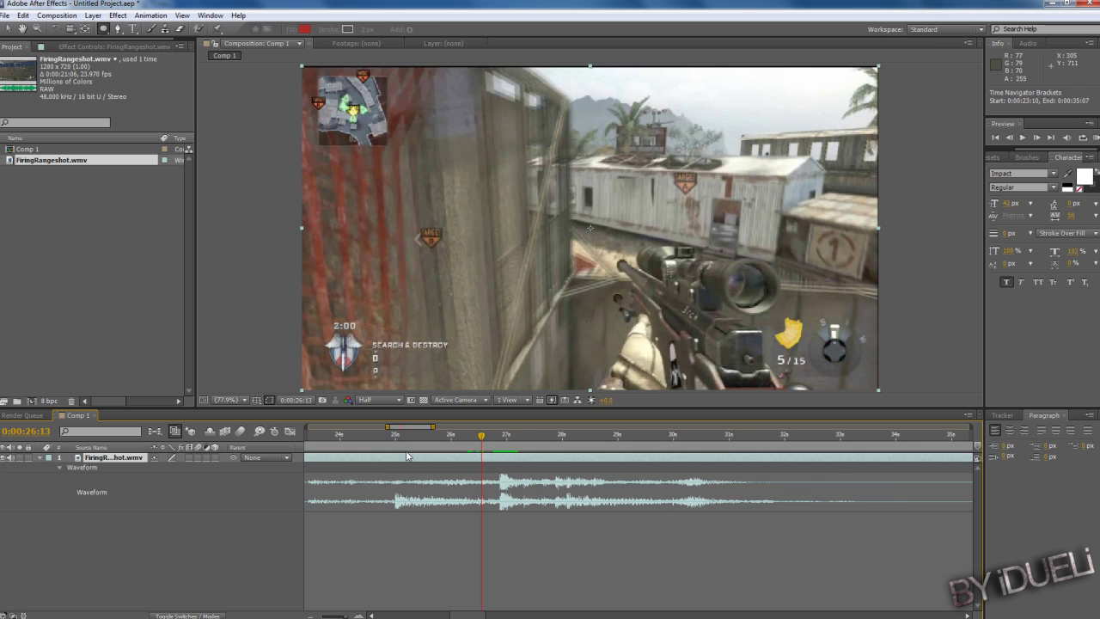
click(315, 612)
drag(436, 436, 429, 437)
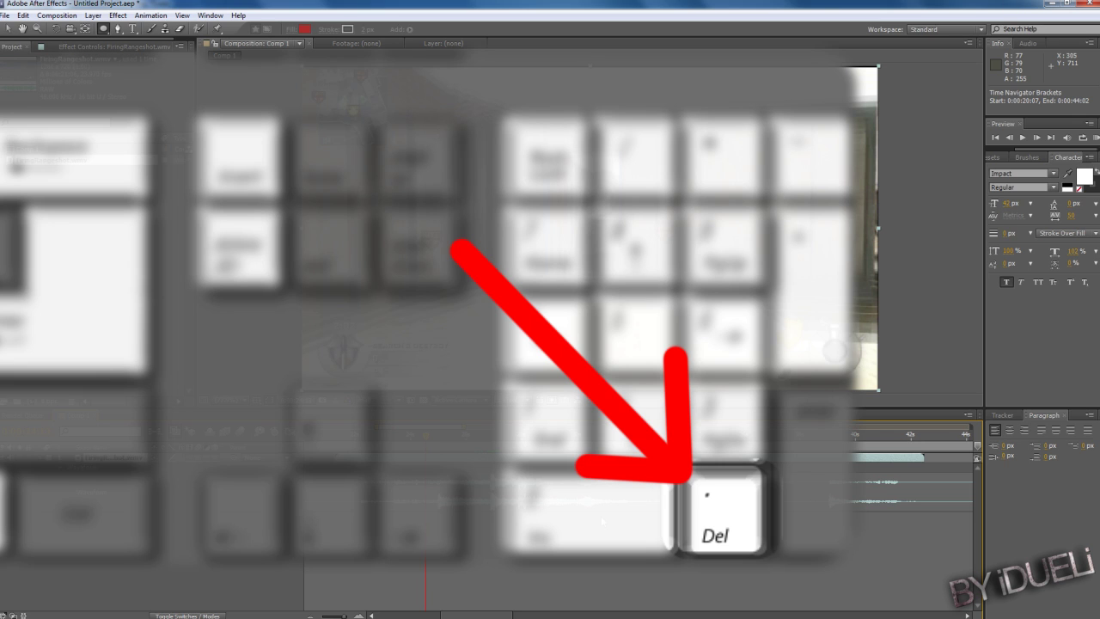
- Preview the audio and park the current time on the gunshot at 0:00:26:22
key(KP_Decimal)
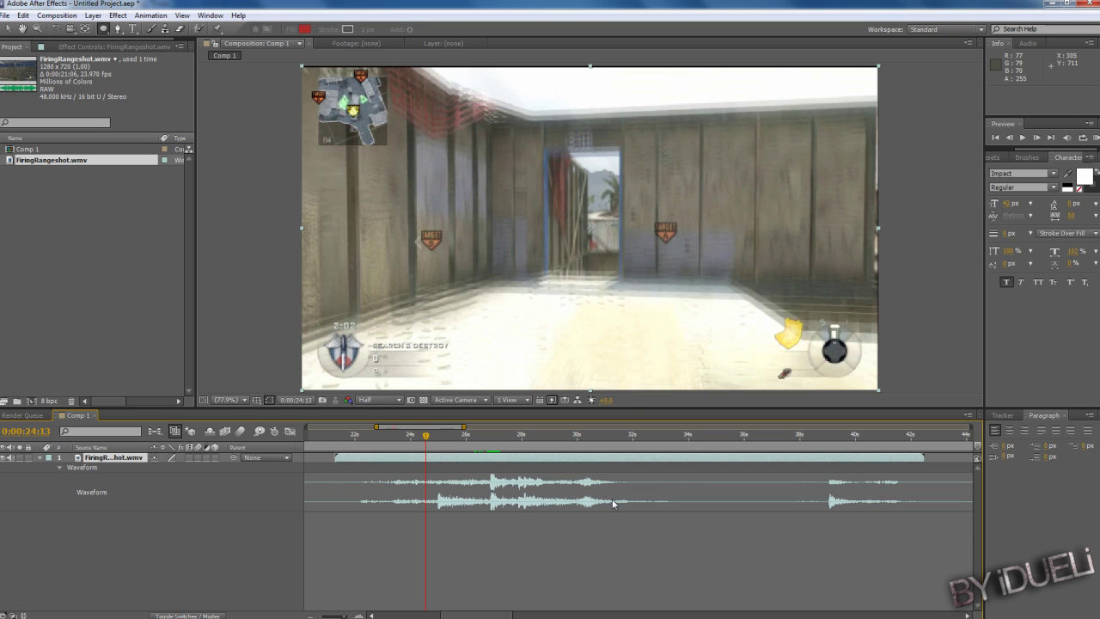
key(KP_Decimal)
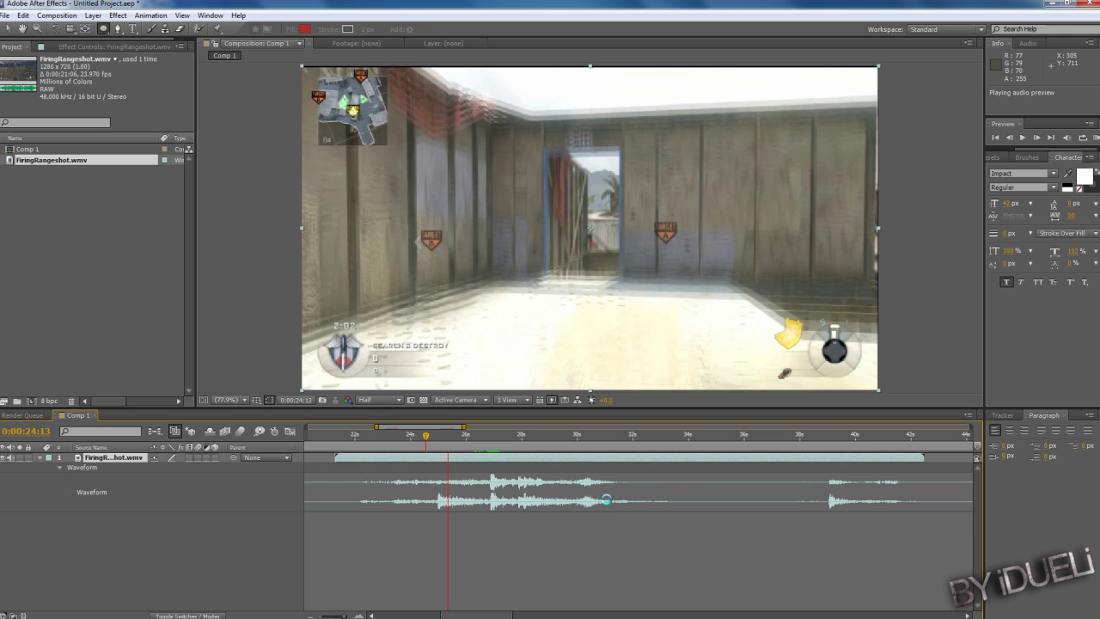
click(485, 436)
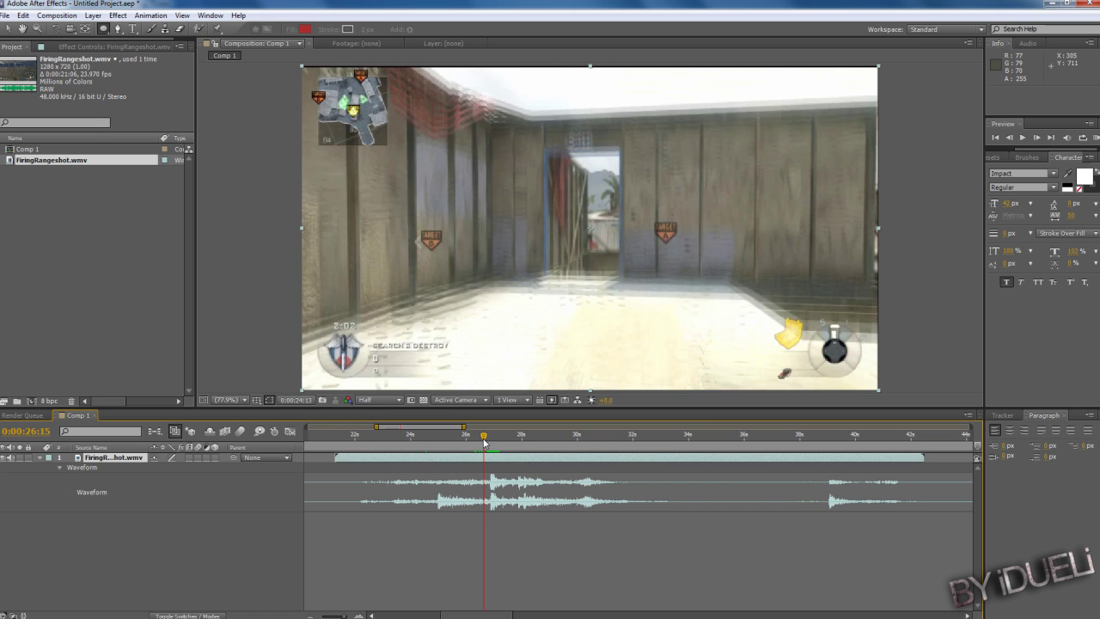
drag(485, 436, 482, 436)
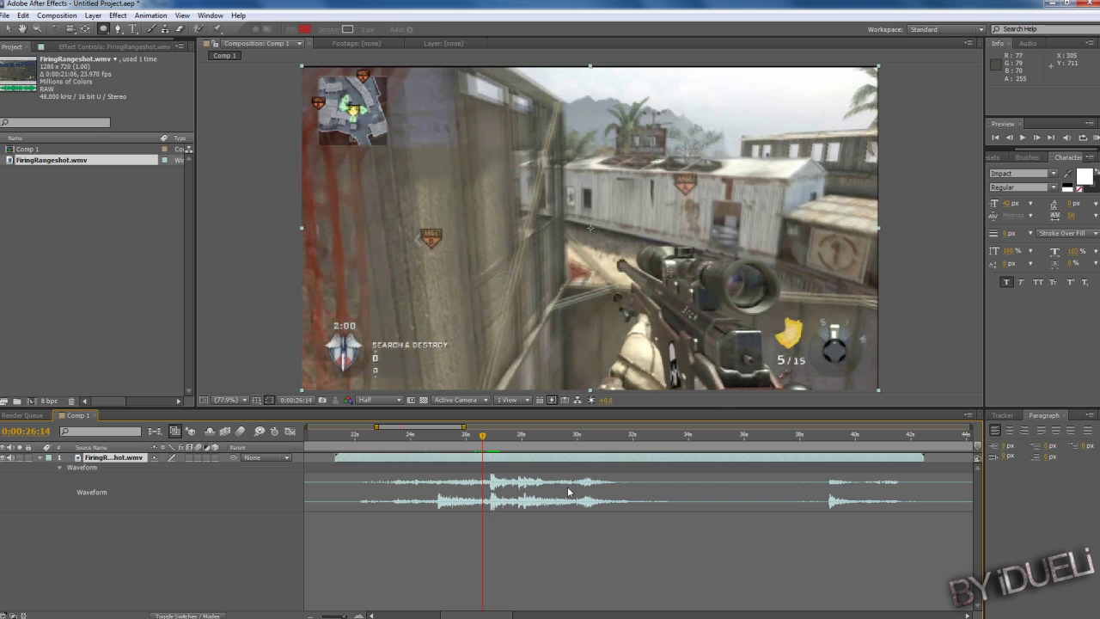
key(KP_Decimal)
click(489, 436)
drag(489, 436, 491, 437)
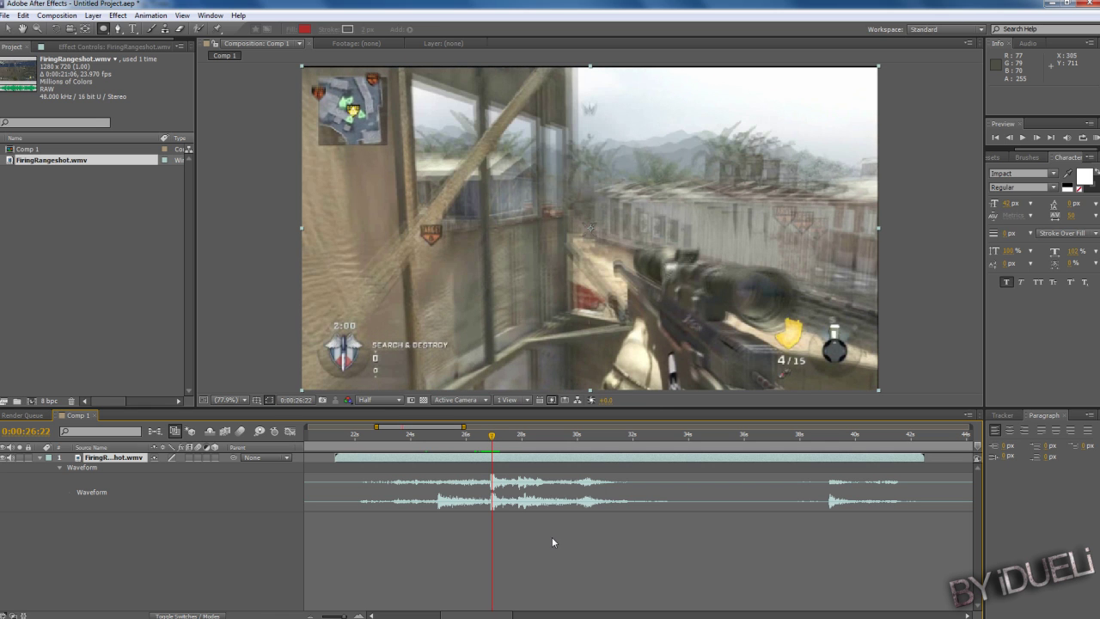
- Deselect the layer, recheck the shot frame, and bracket the work area to 0:00:23:19–0:00:31:04
click(552, 536)
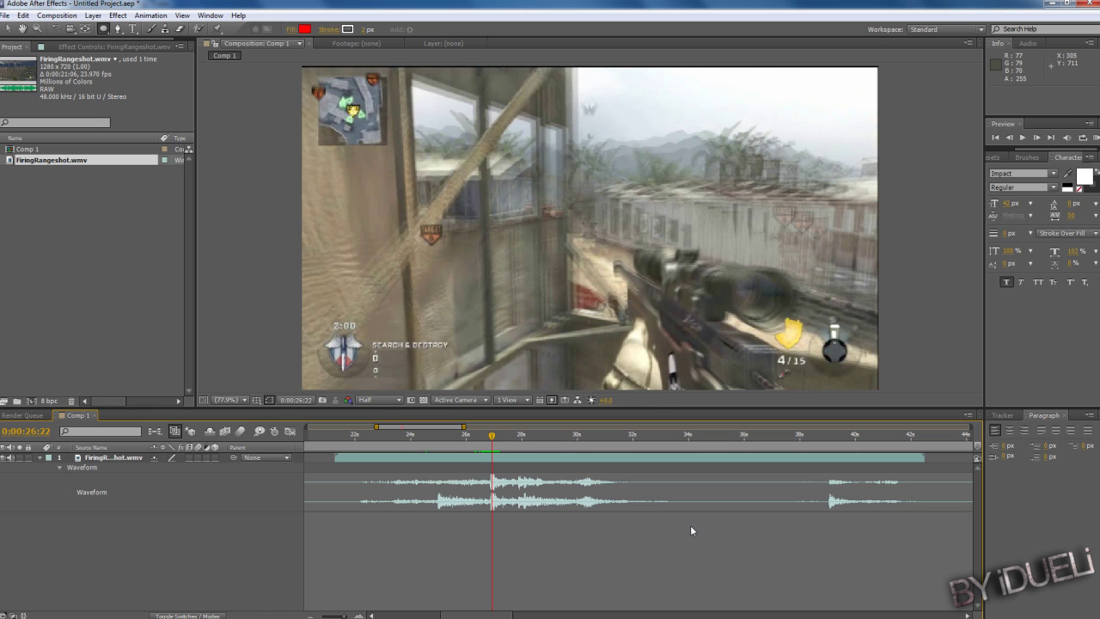
mouse_move(491, 436)
mouse_down()
mouse_move(540, 439)
mouse_move(492, 440)
mouse_up()
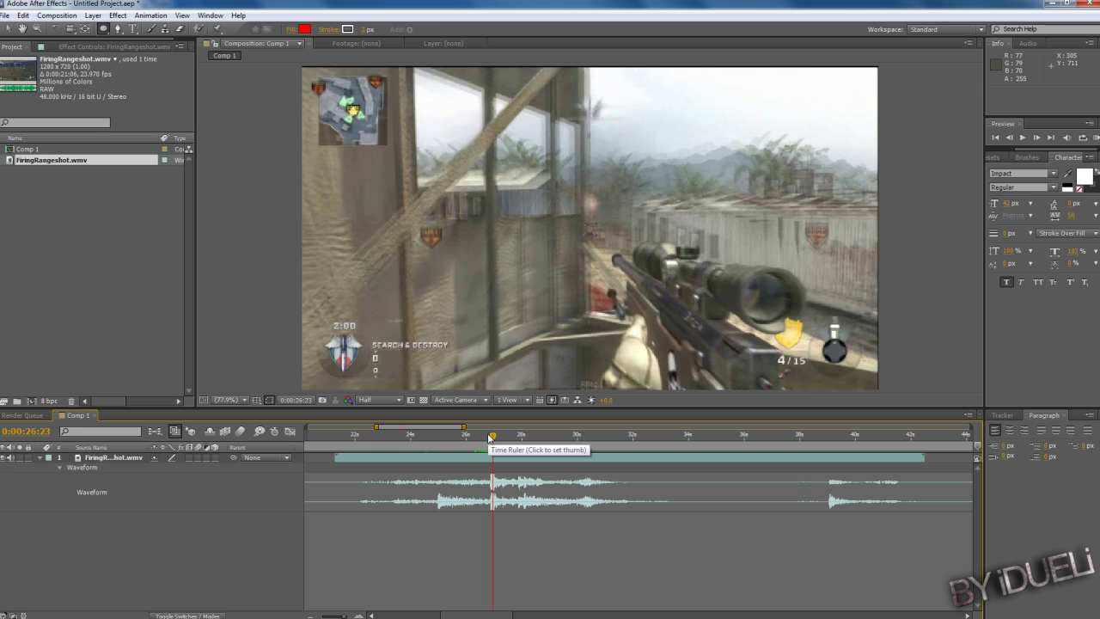
drag(488, 439, 486, 439)
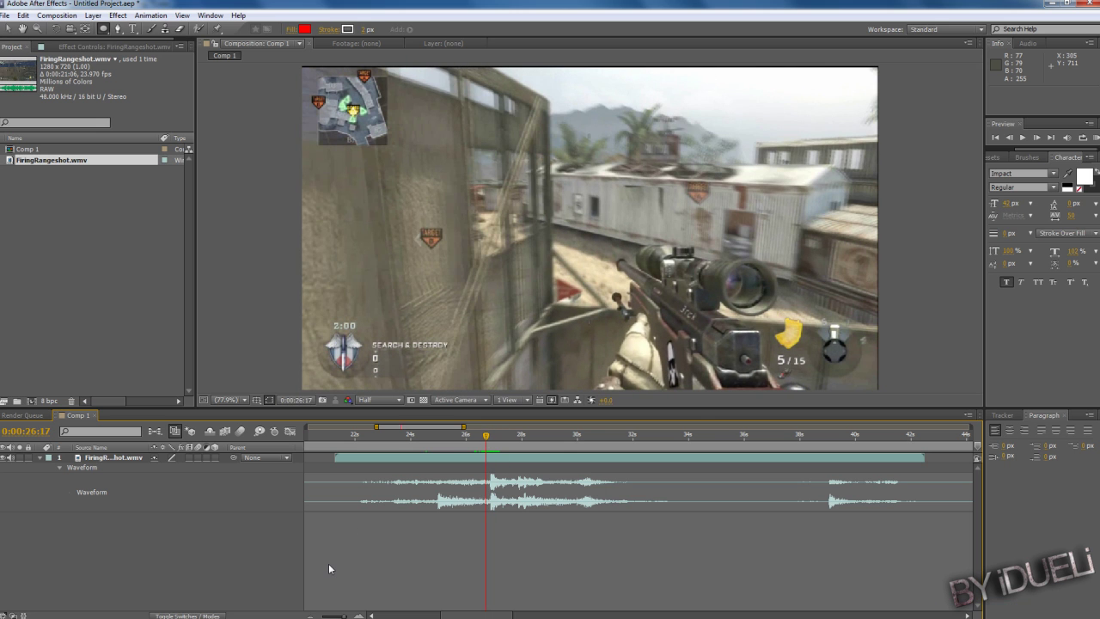
click(310, 615)
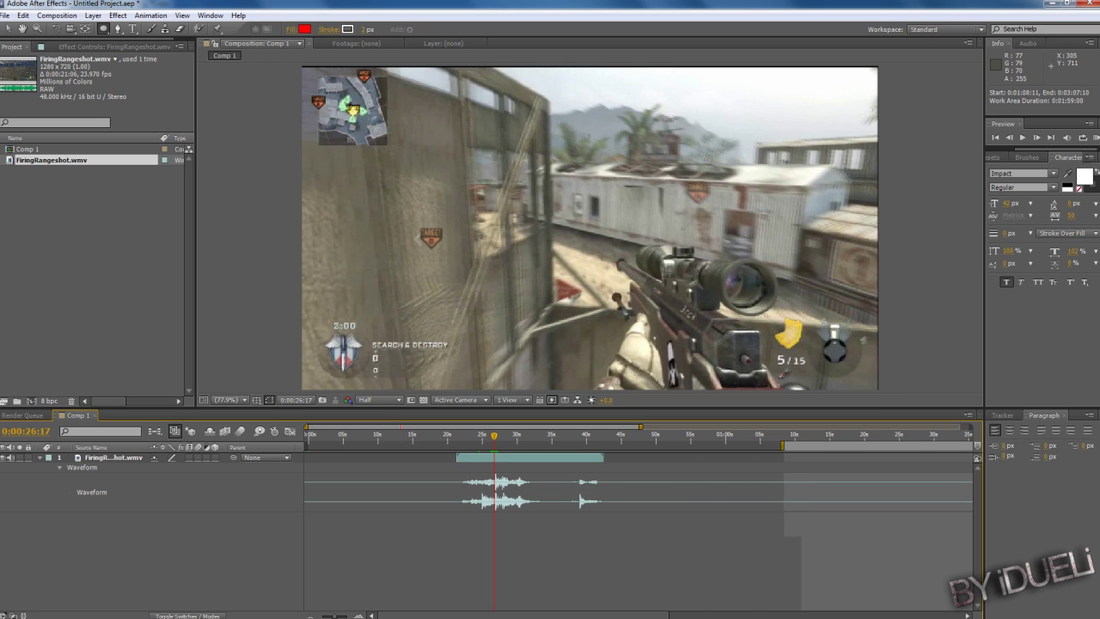
mouse_move(783, 444)
mouse_down()
mouse_move(419, 444)
mouse_move(599, 444)
mouse_move(564, 444)
mouse_up()
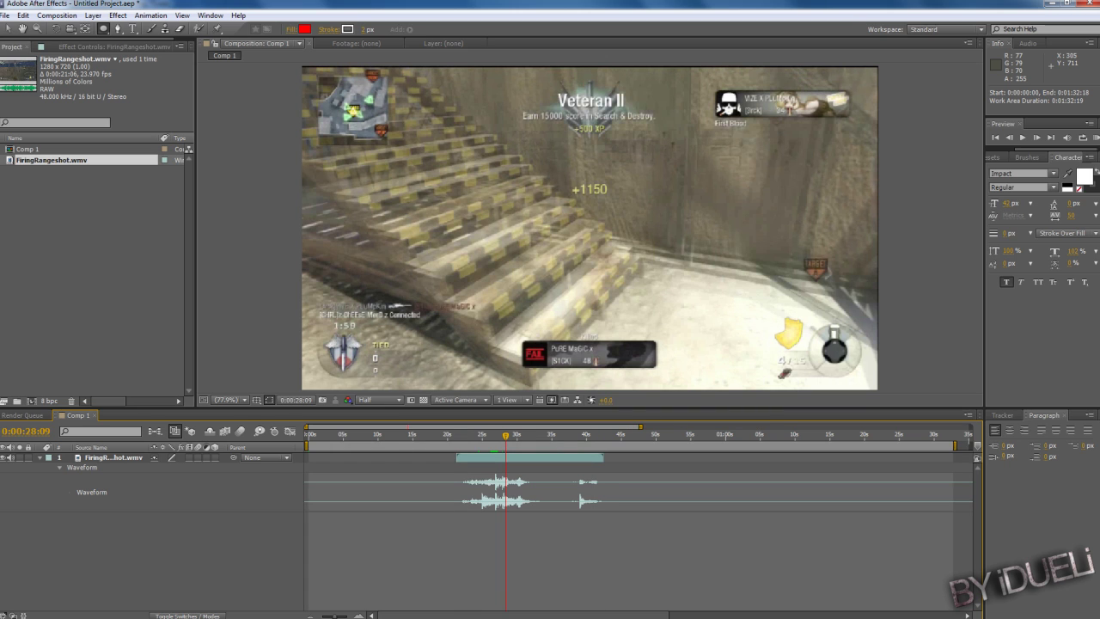
drag(307, 444, 394, 444)
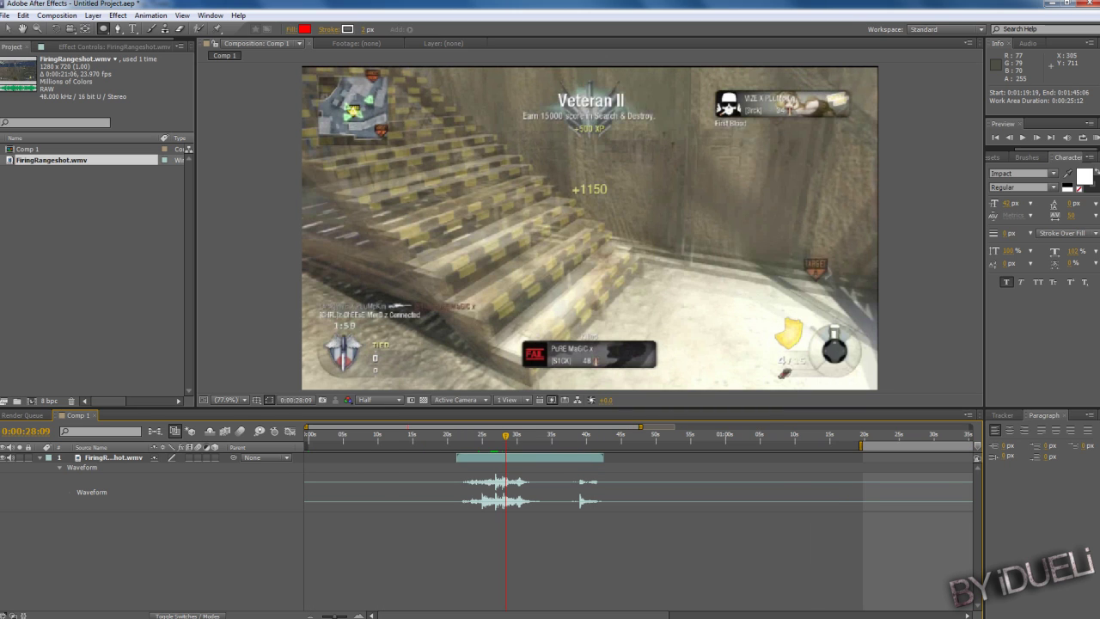
drag(574, 444, 465, 444)
click(491, 436)
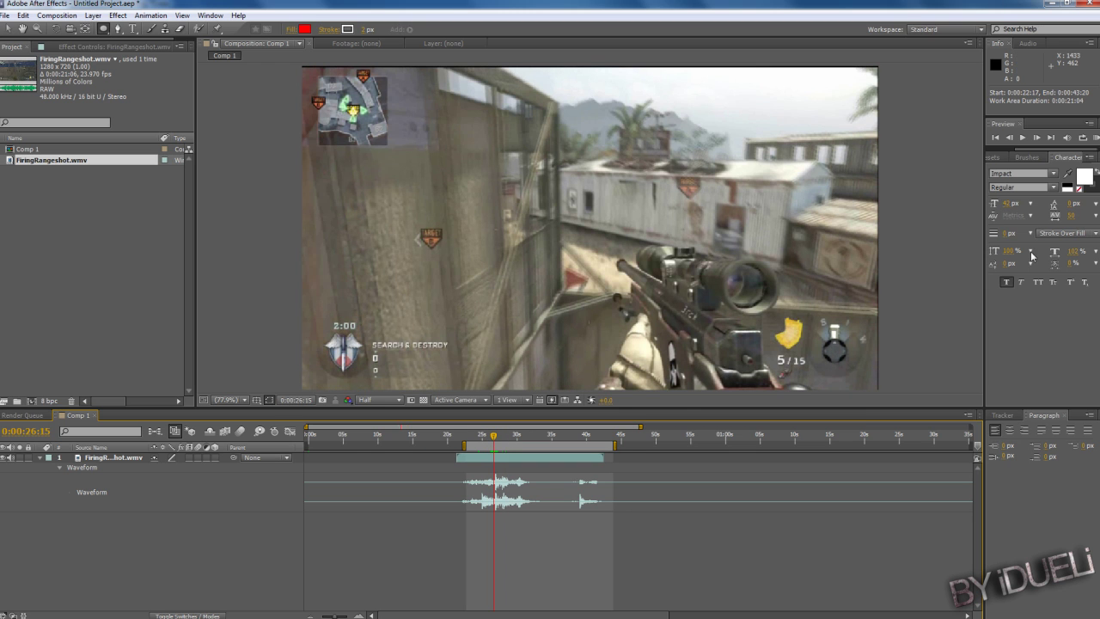
mouse_move(613, 444)
mouse_down()
mouse_move(756, 444)
mouse_move(514, 444)
mouse_move(785, 445)
mouse_move(499, 445)
mouse_up()
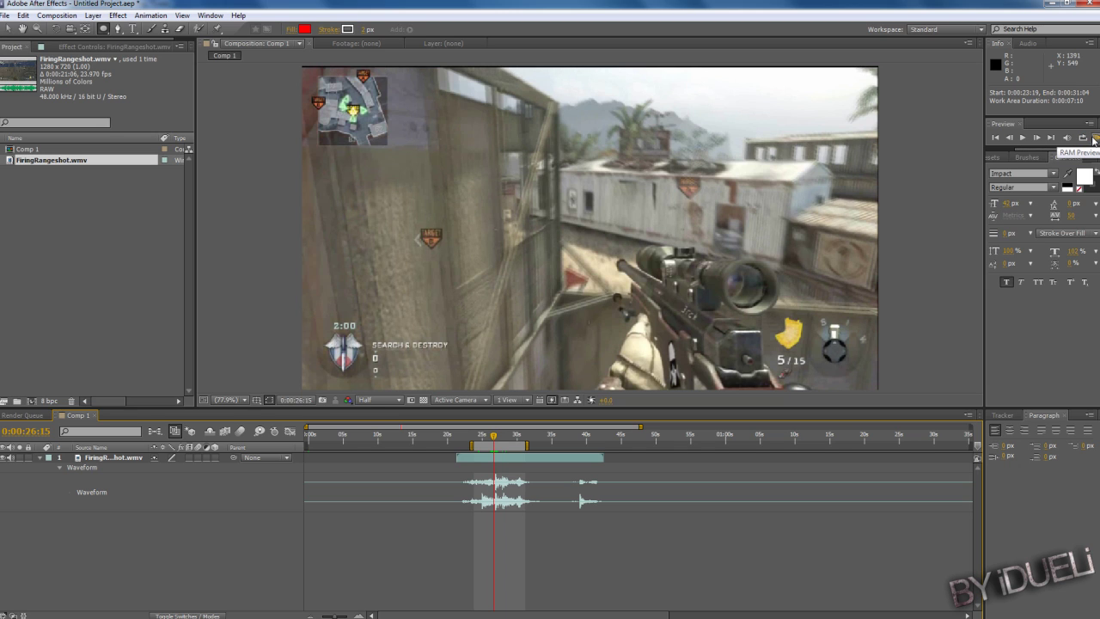
- RAM-preview the work area and scrub through the footage around the shot
click(1094, 141)
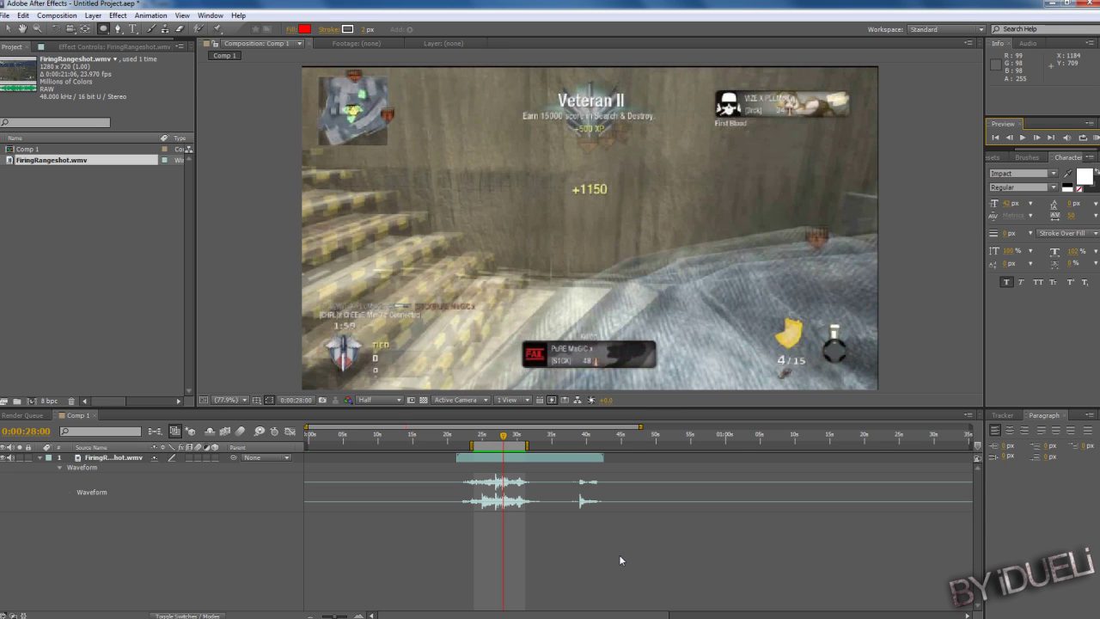
mouse_move(494, 436)
mouse_down()
mouse_move(516, 438)
mouse_move(487, 459)
mouse_move(509, 440)
mouse_move(497, 441)
mouse_up()
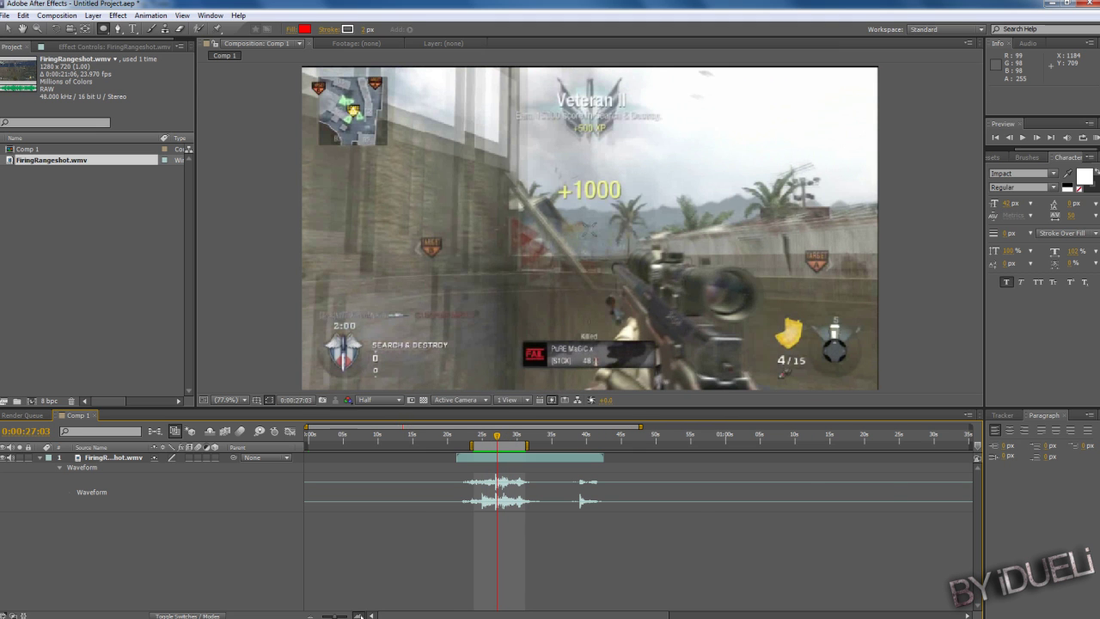
key(equal)
key(equal)
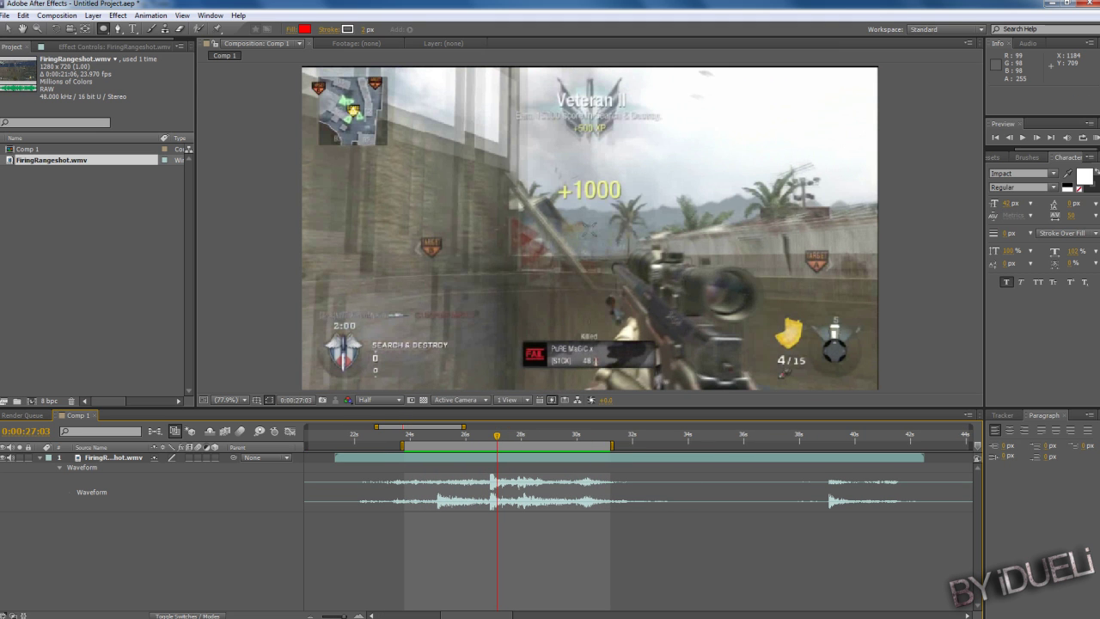
- Enable Time Remapping on the FiringRangeshot.wmv layer
click(444, 459)
right_click(548, 457)
mouse_move(629, 146)
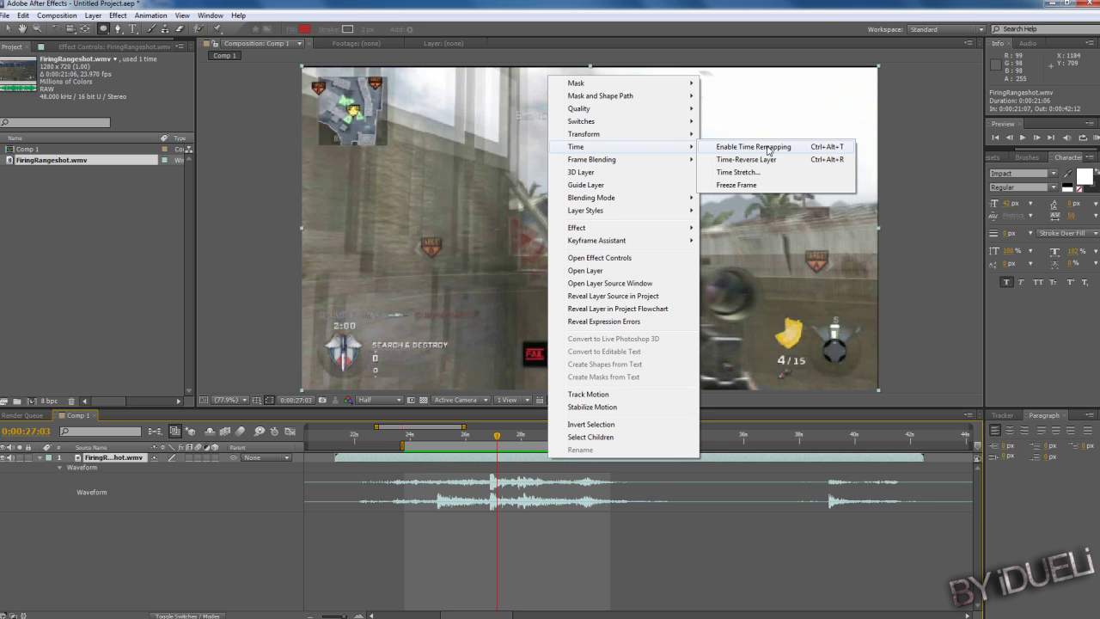
click(767, 148)
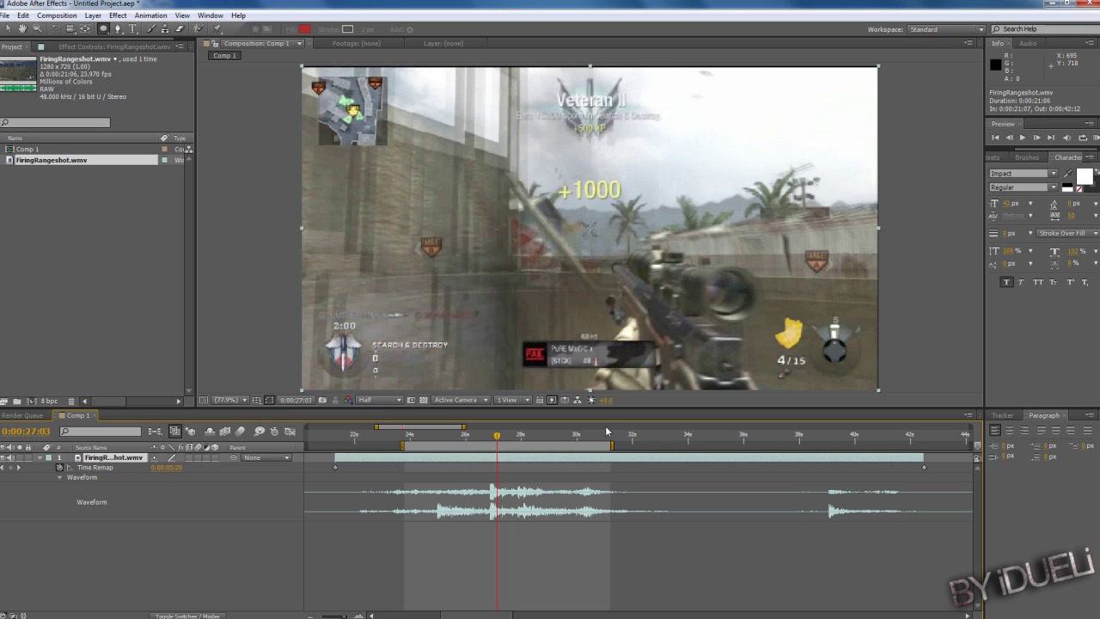
click(335, 466)
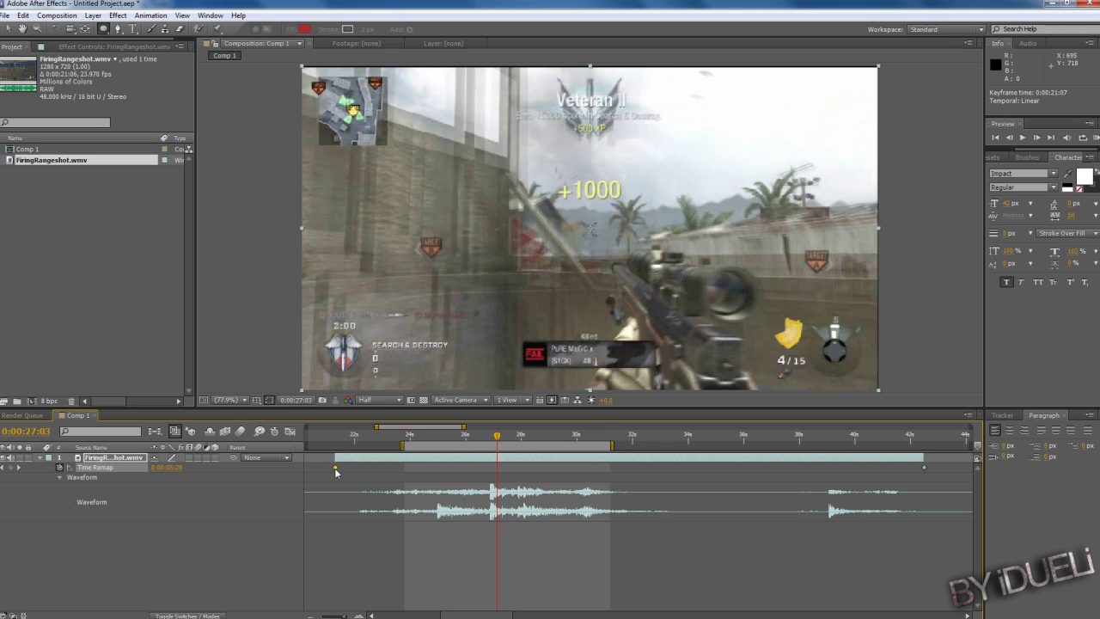
click(923, 467)
click(334, 467)
drag(335, 467, 379, 468)
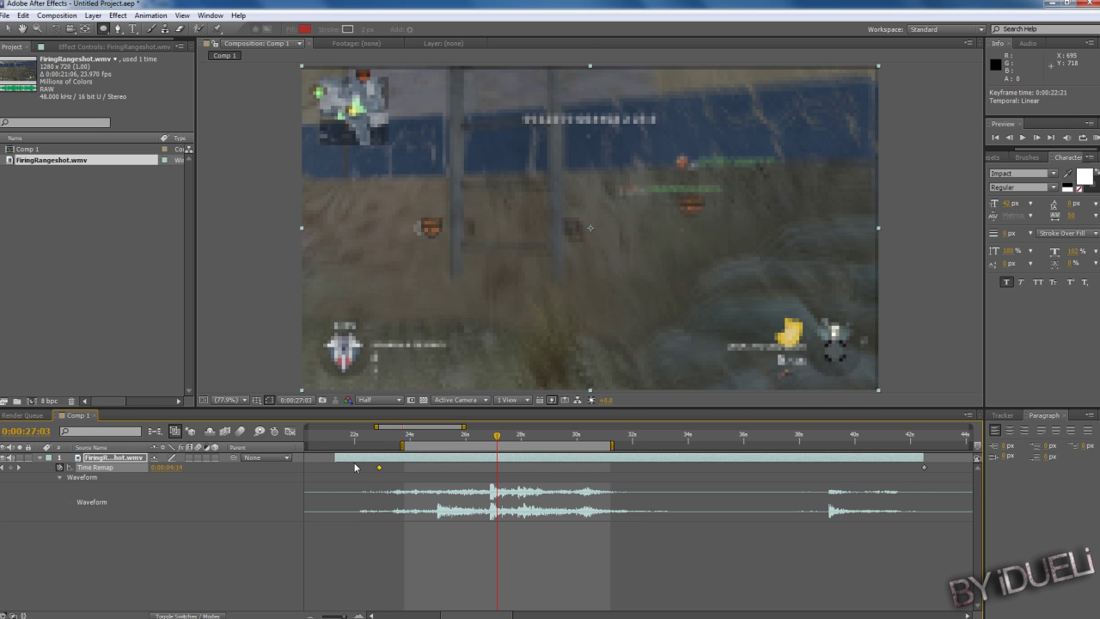
drag(380, 467, 771, 472)
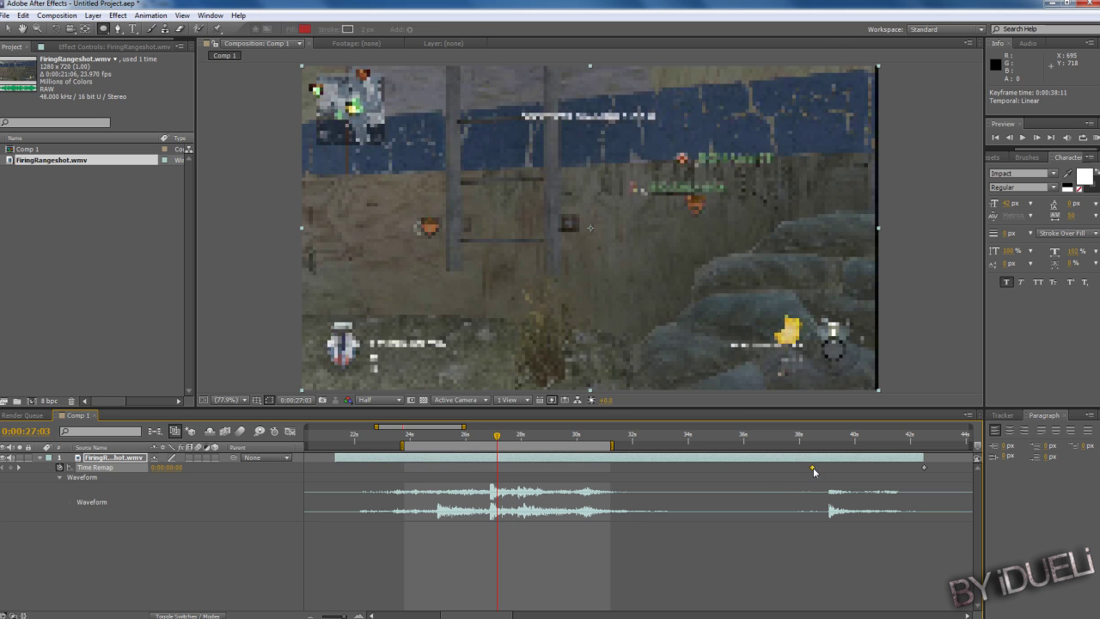
mouse_move(806, 436)
mouse_down()
mouse_move(911, 436)
mouse_move(815, 437)
mouse_move(858, 437)
mouse_up()
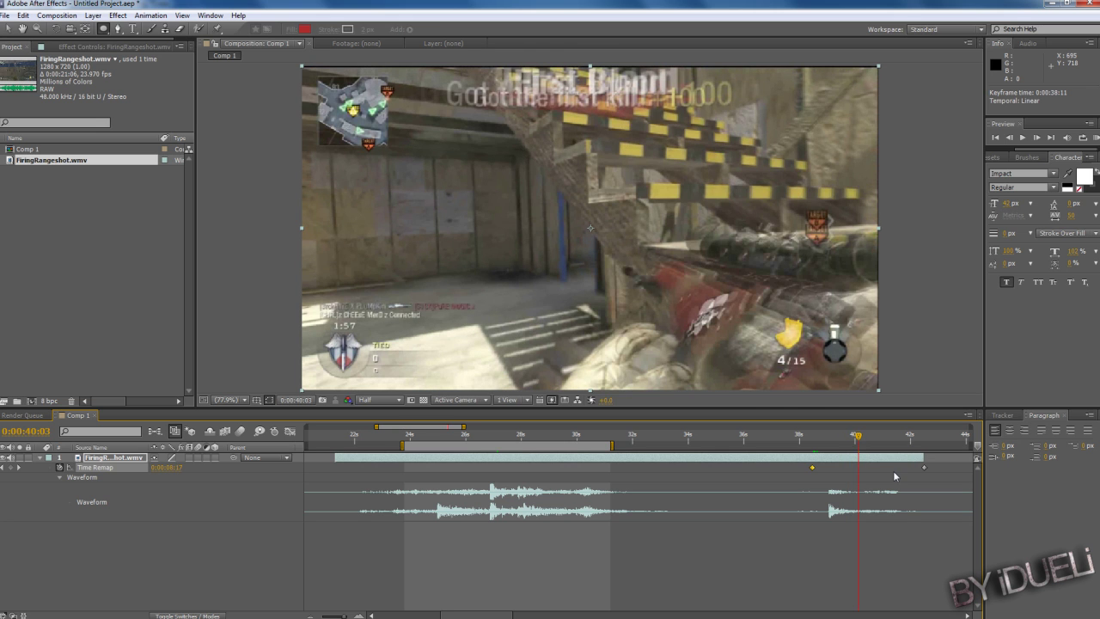
key(ctrl+z)
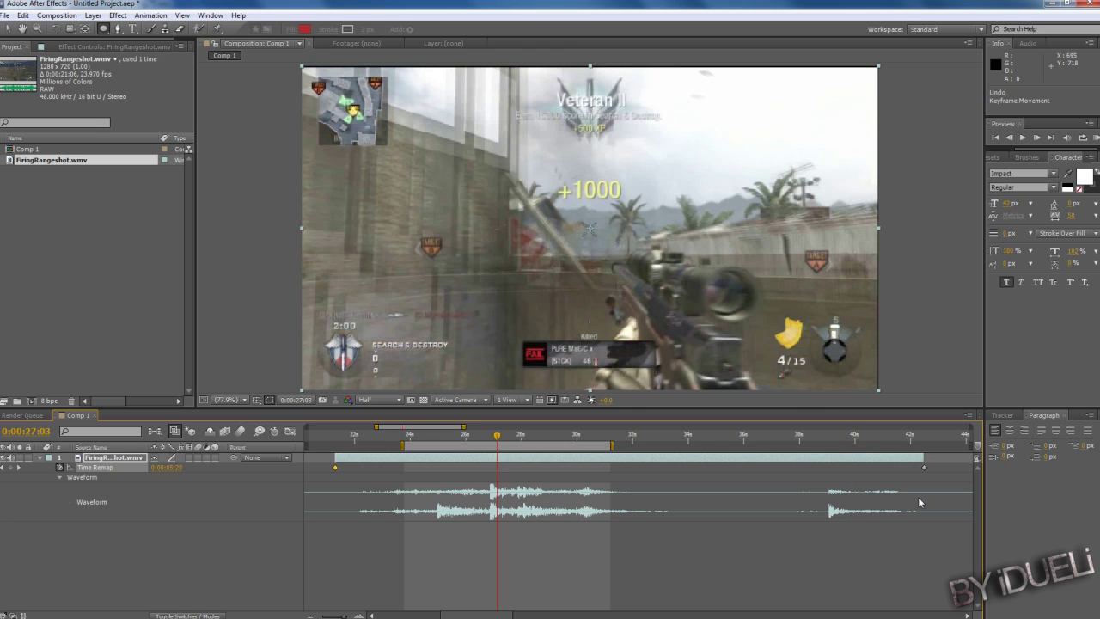
- Step frame by frame to the shot and add a Time Remap keyframe at 0:00:26:21
drag(496, 437, 493, 438)
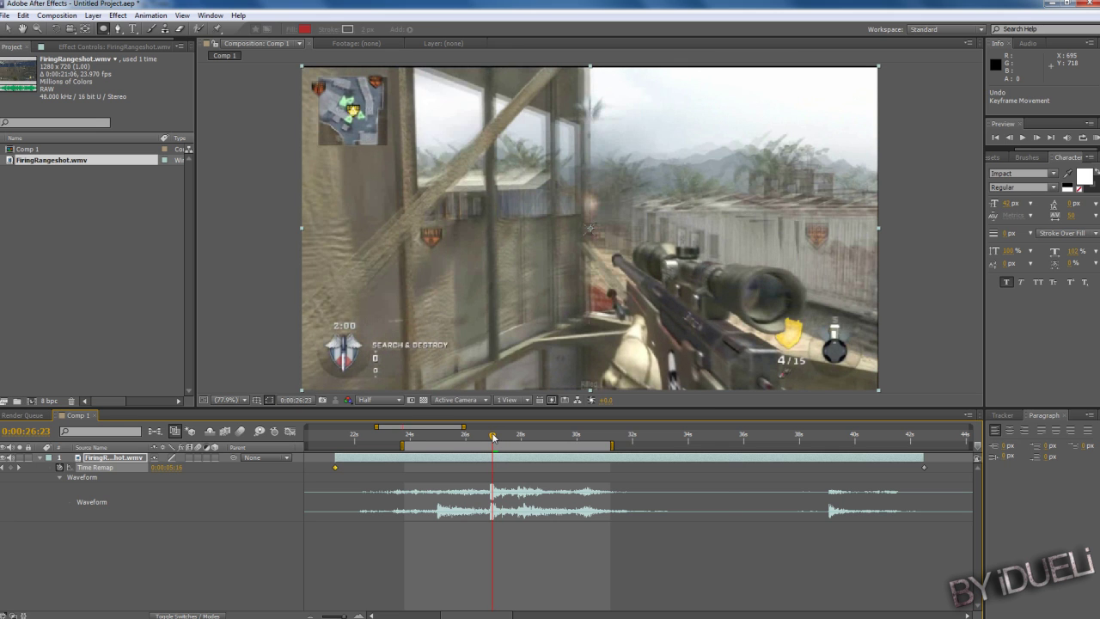
drag(347, 615, 360, 614)
key(Page_Up)
key(Page_Up)
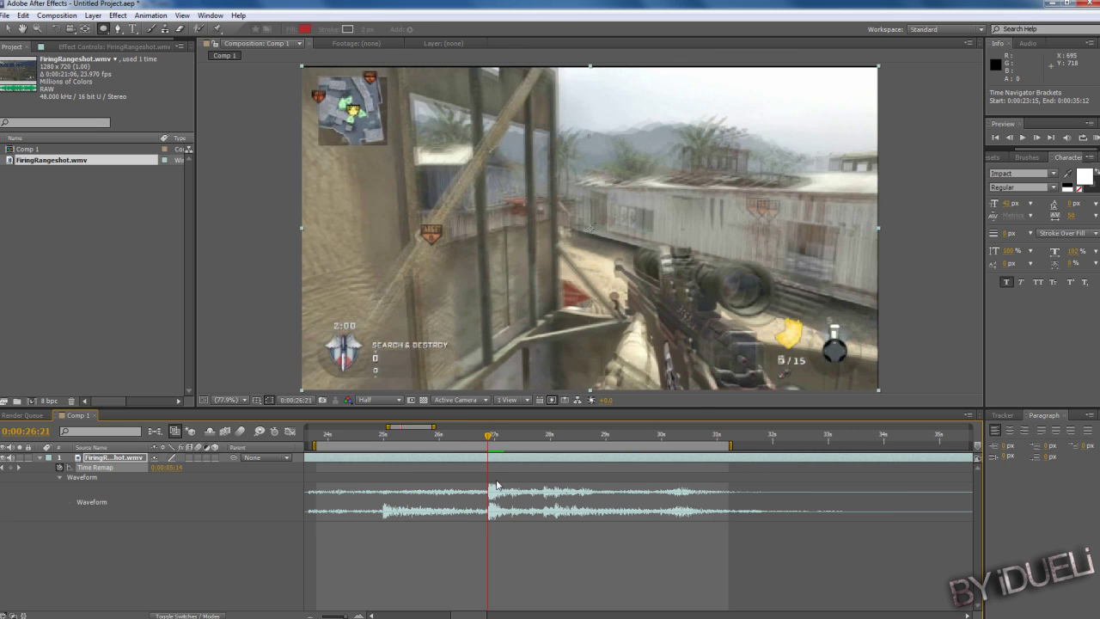
key(Page_Down)
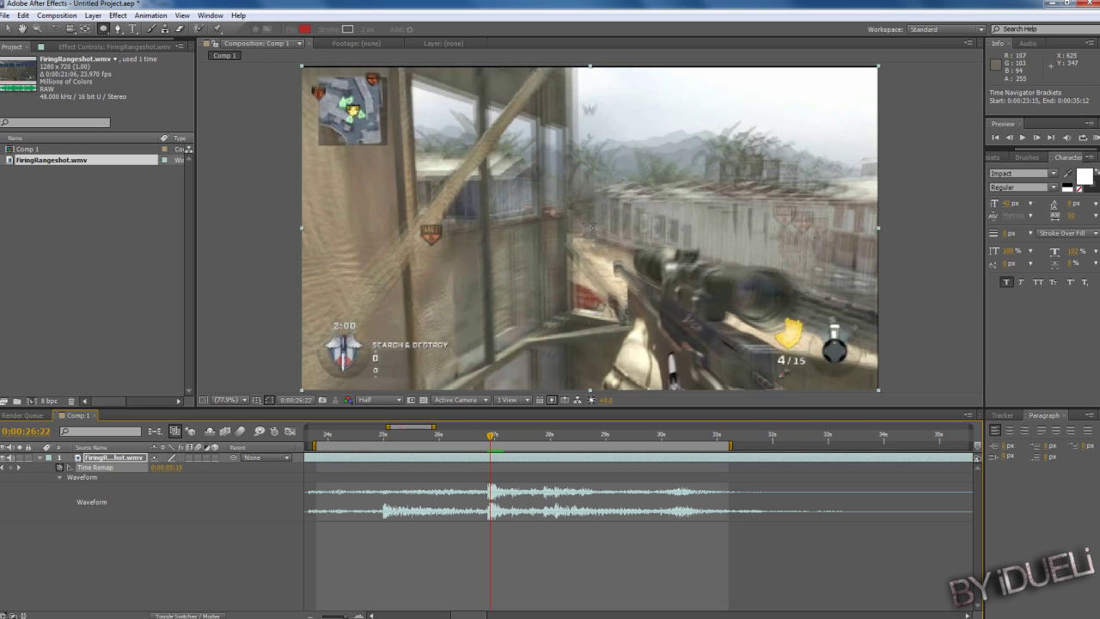
key(Page_Up)
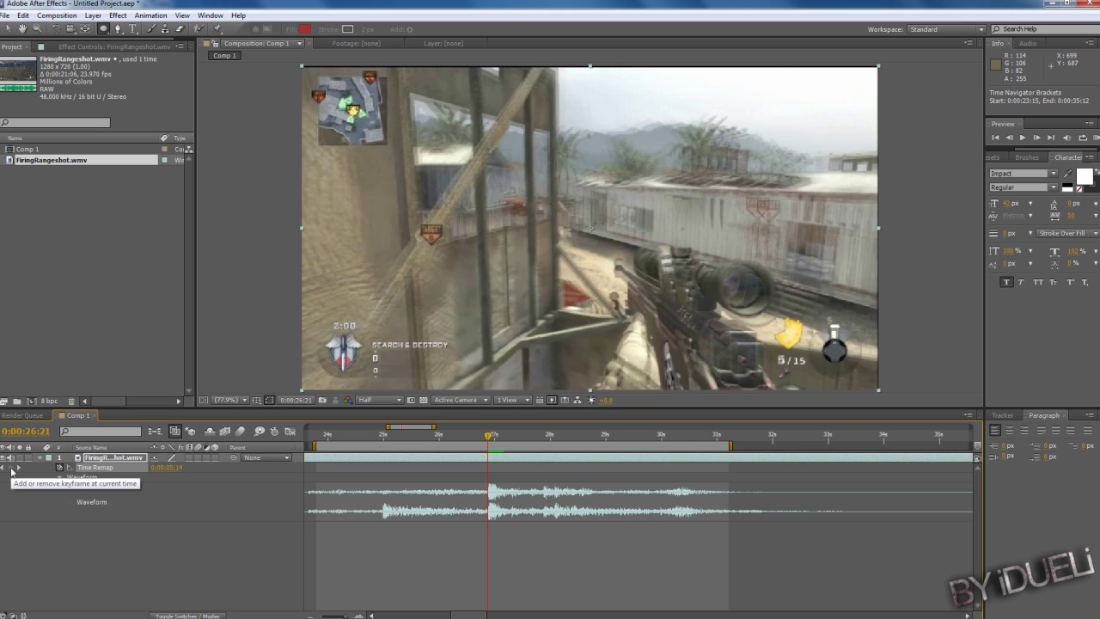
click(11, 468)
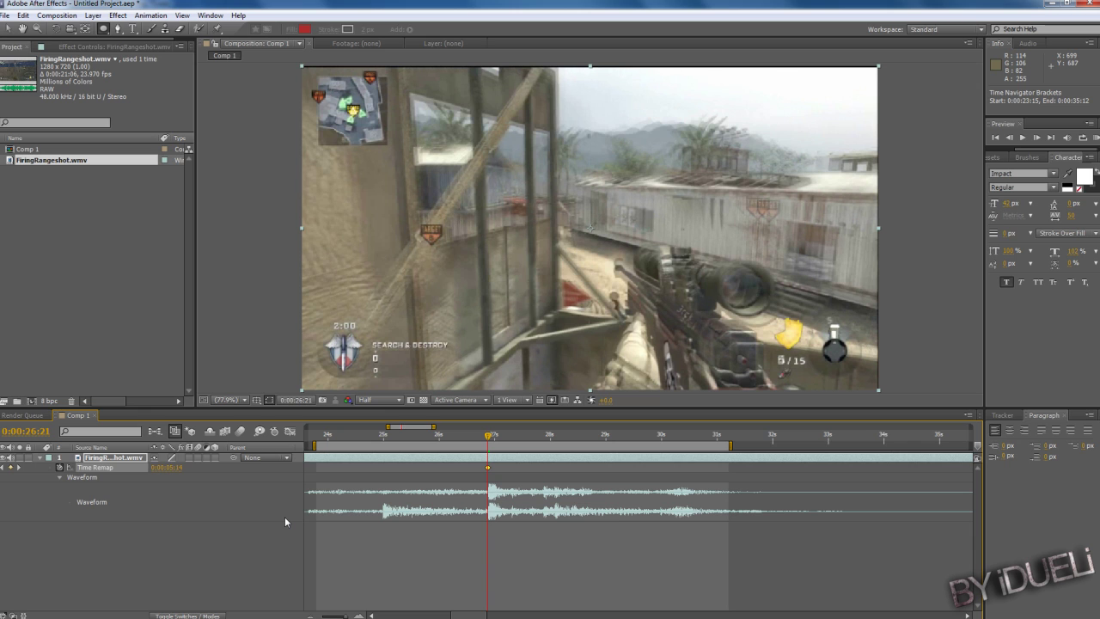
- Pan the timeline and recheck the frames between 0:00:26:05 and 0:00:26:22
drag(469, 615, 451, 615)
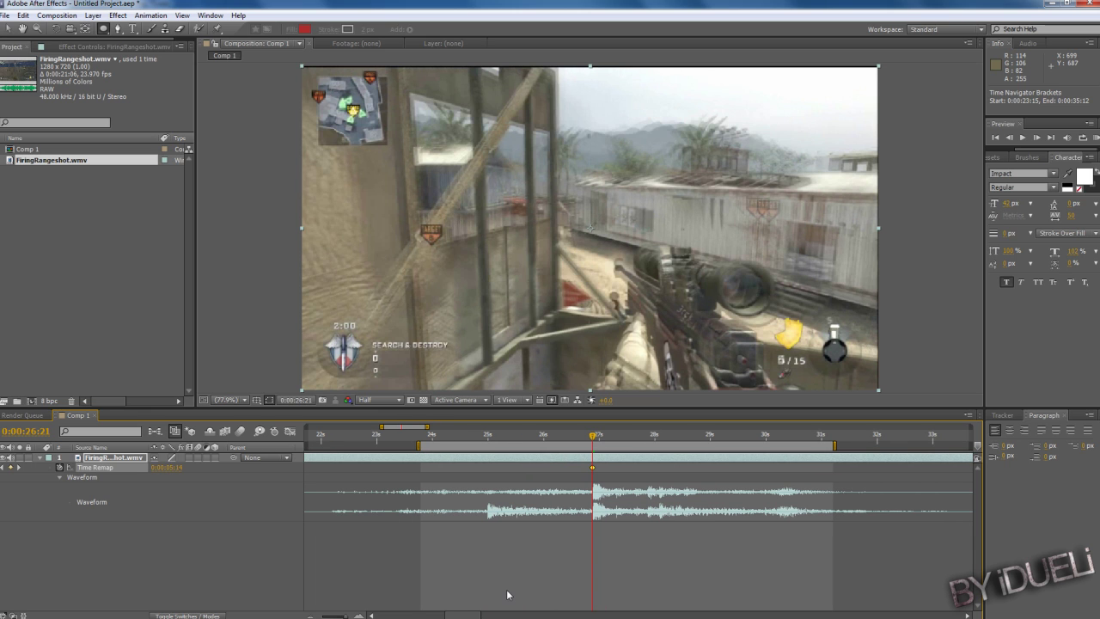
mouse_move(592, 435)
mouse_down()
mouse_move(523, 438)
mouse_move(569, 441)
mouse_up()
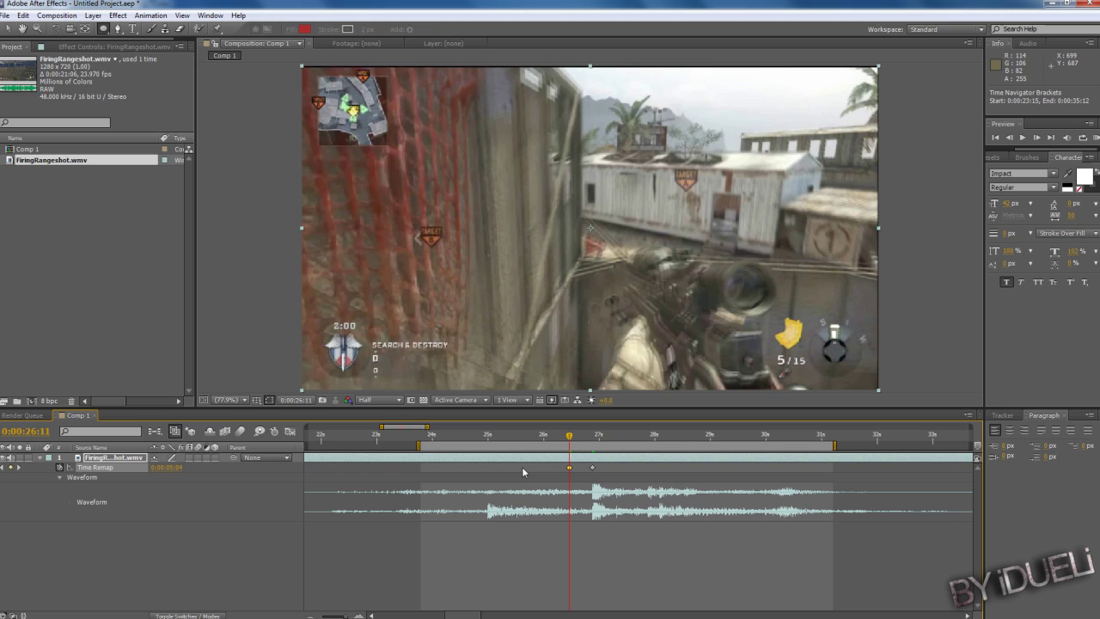
mouse_move(570, 436)
mouse_down()
mouse_move(597, 437)
mouse_move(570, 440)
mouse_up()
- Slide the first Time Remap keyframe earlier, to about 0:00:24:02
drag(333, 615, 319, 615)
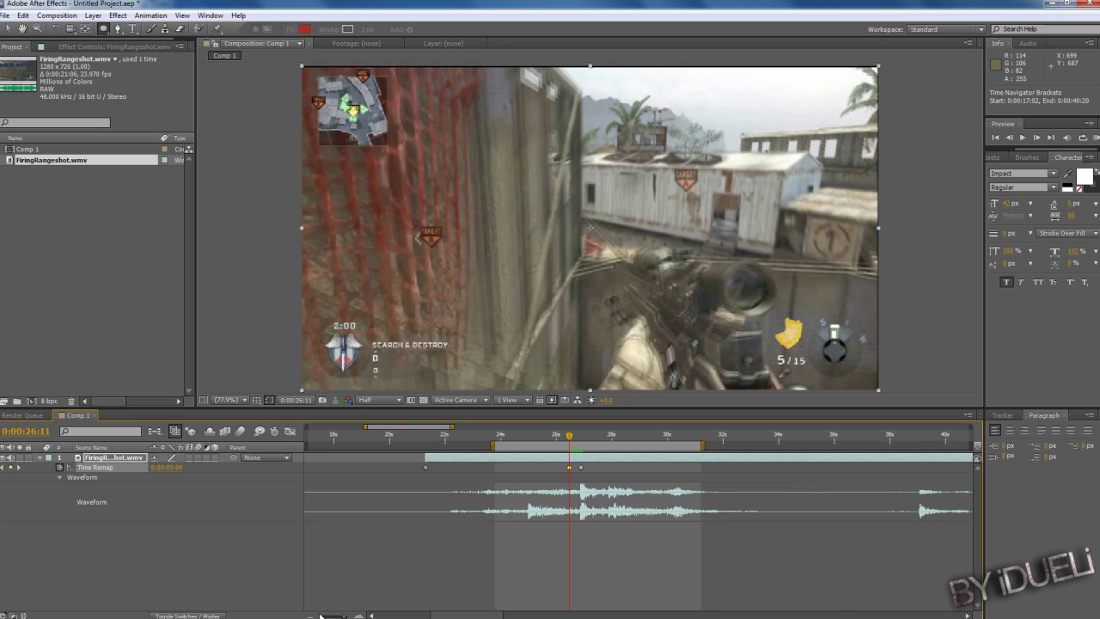
scroll(551, 545, left, 3)
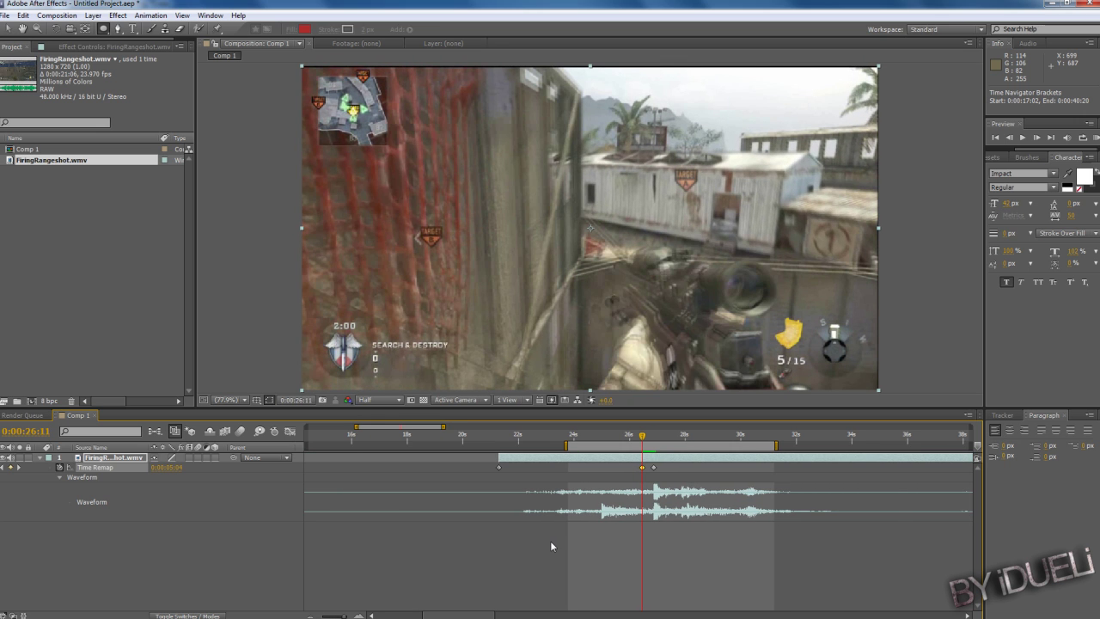
drag(641, 468, 604, 468)
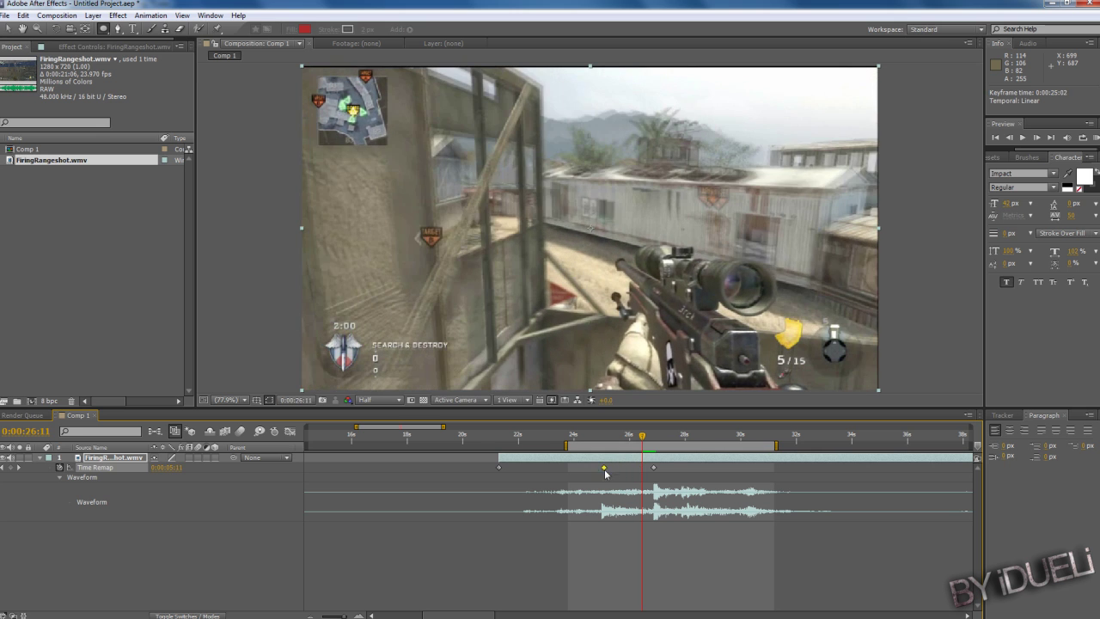
mouse_move(605, 468)
mouse_down()
mouse_move(576, 468)
mouse_move(579, 449)
mouse_move(539, 451)
mouse_up()
click(603, 437)
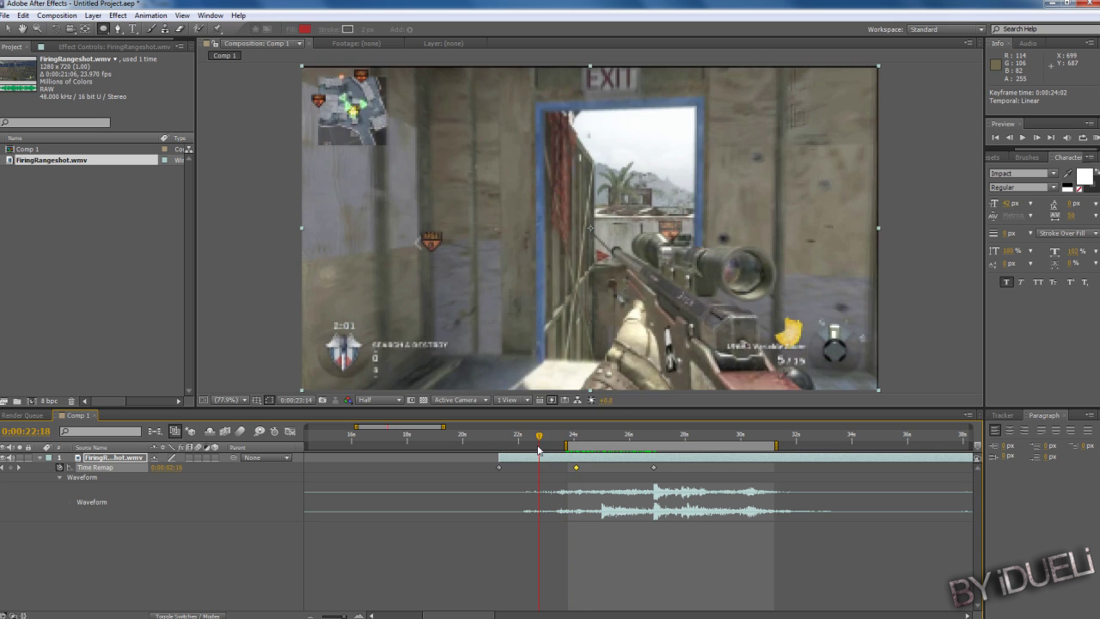
drag(540, 450, 555, 453)
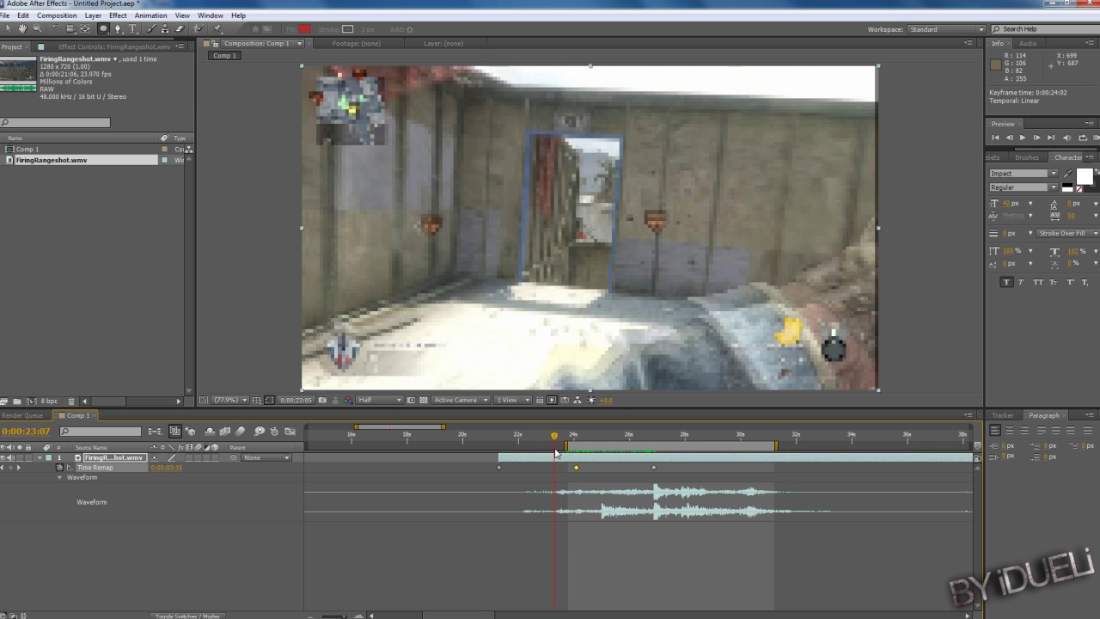
key(ctrl+z)
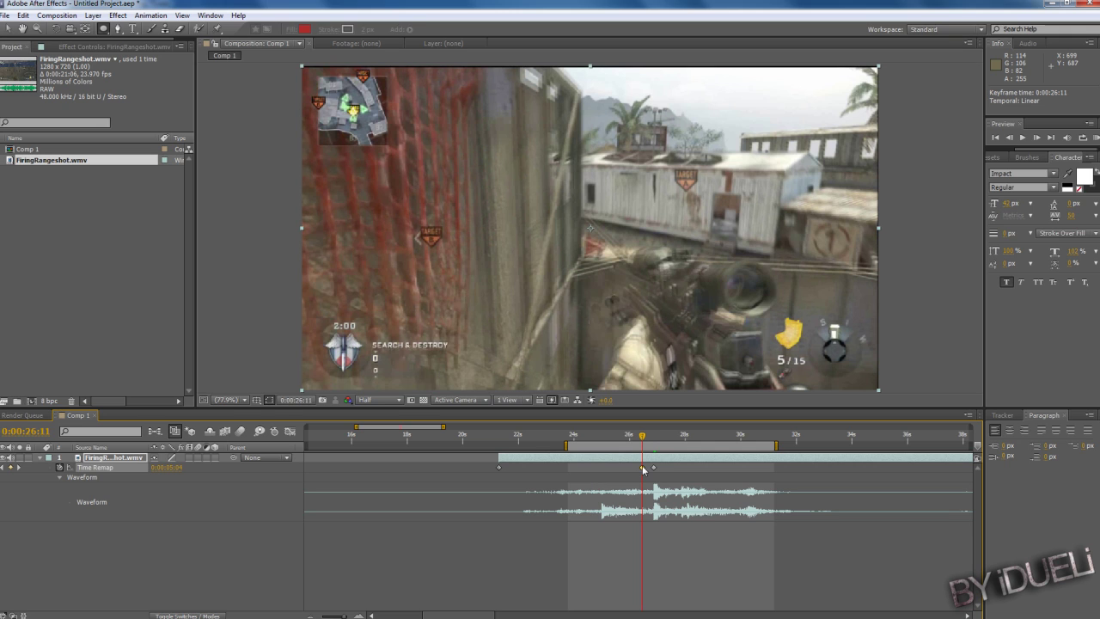
click(498, 467)
drag(642, 468, 571, 469)
- Set the current time to 0:00:20:12 and drag the layer's in-point about four seconds earlier
drag(456, 440, 477, 439)
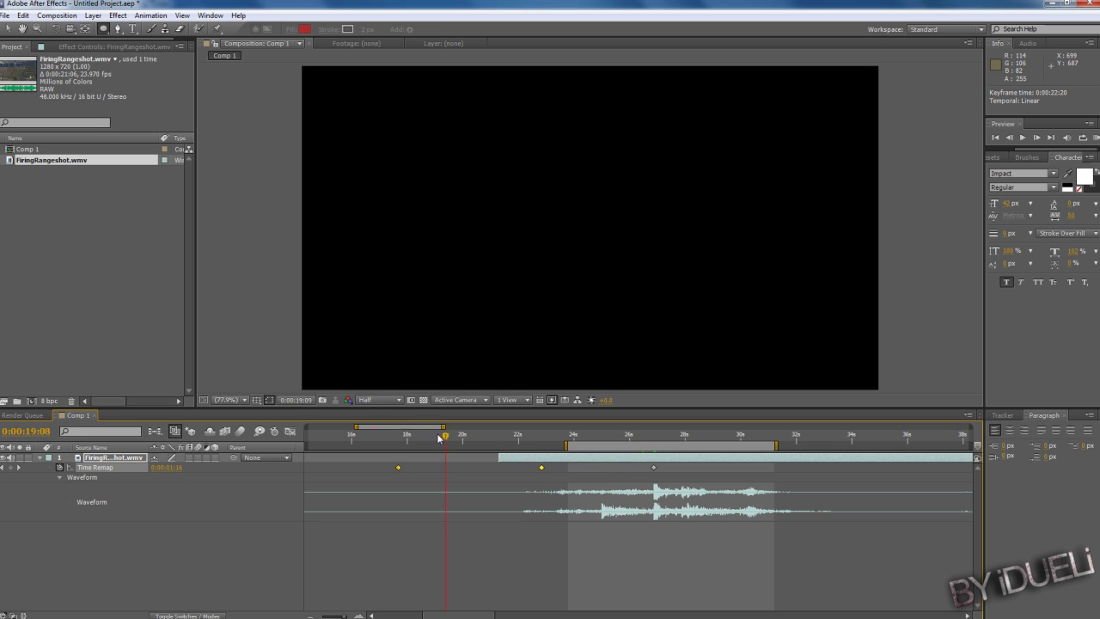
click(490, 456)
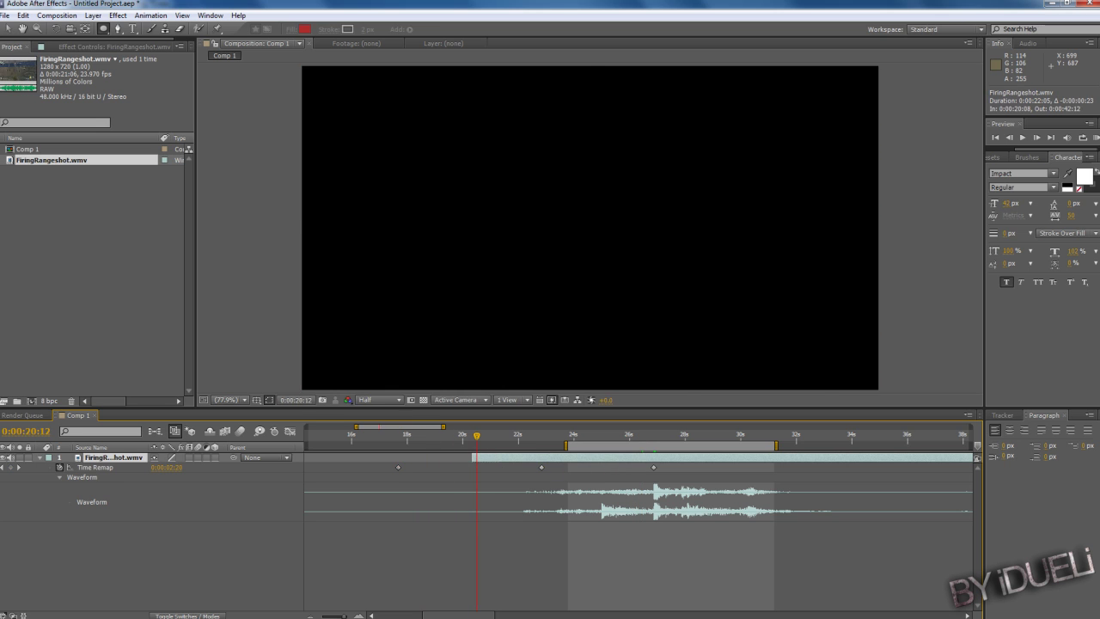
mouse_move(498, 457)
mouse_down()
mouse_move(384, 457)
mouse_move(404, 436)
mouse_move(633, 450)
mouse_move(507, 446)
mouse_up()
- Preview the 21–28 second work area, then zoom to single frames and settle near 0:00:24:05
click(1096, 137)
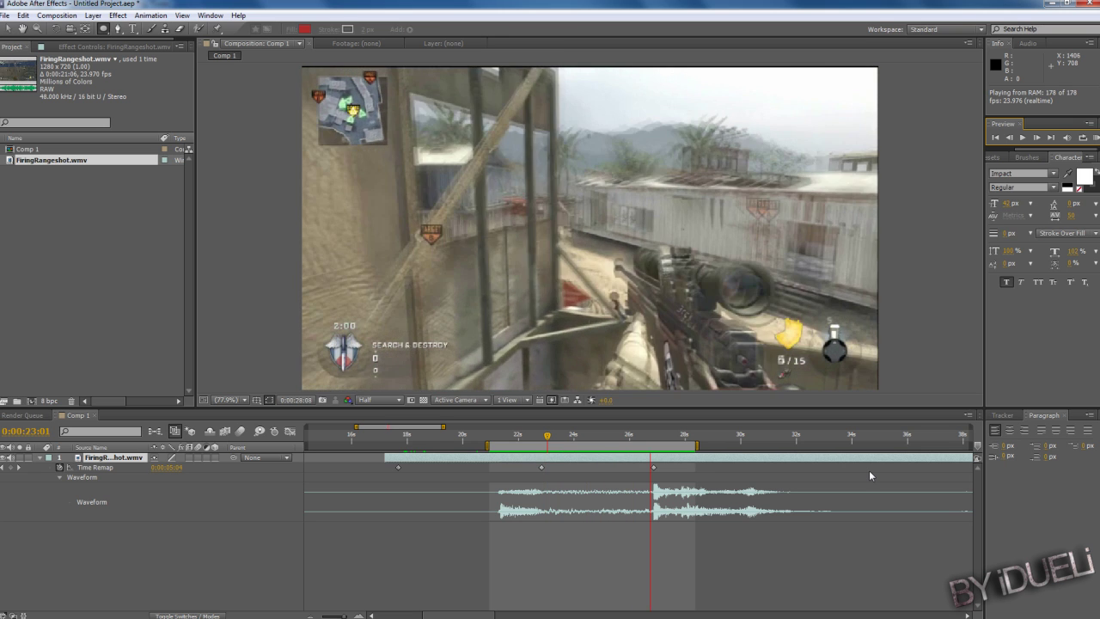
key(space)
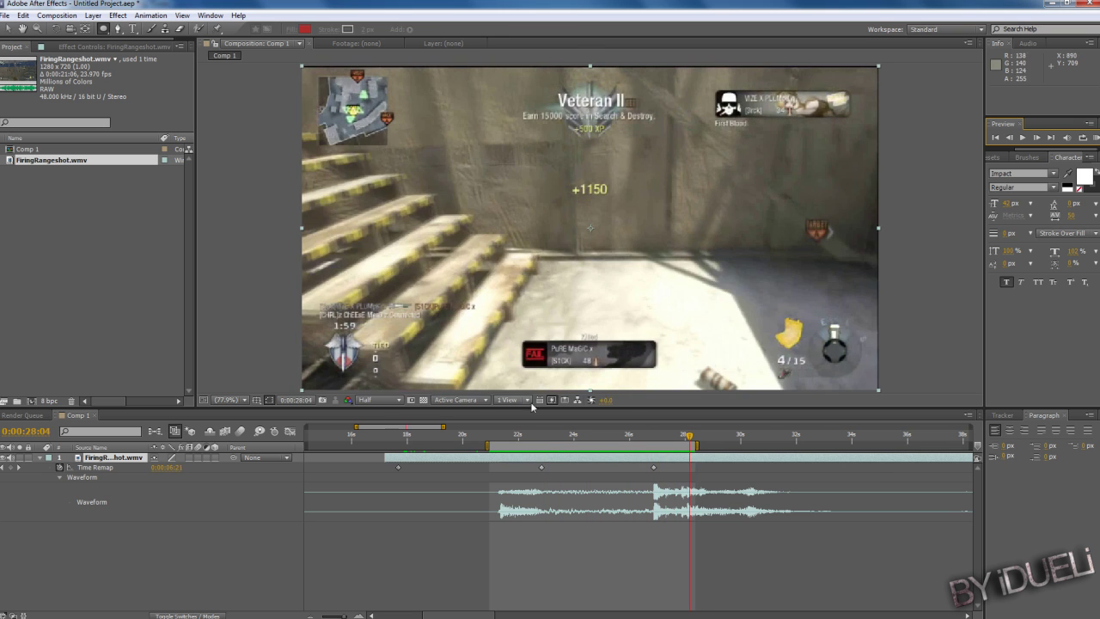
click(581, 436)
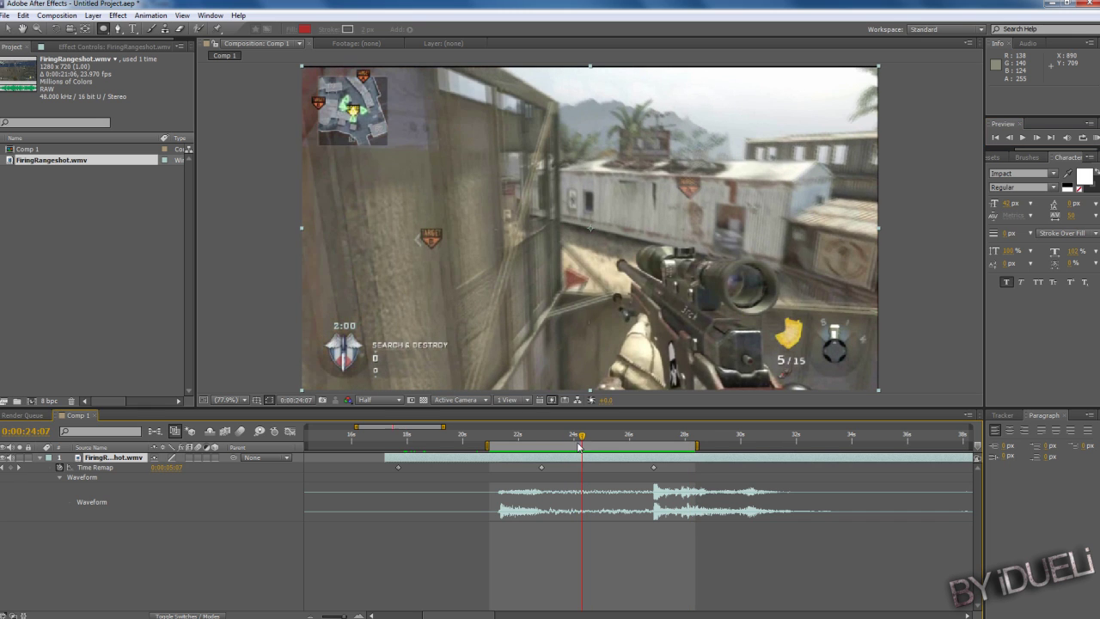
key(semicolon)
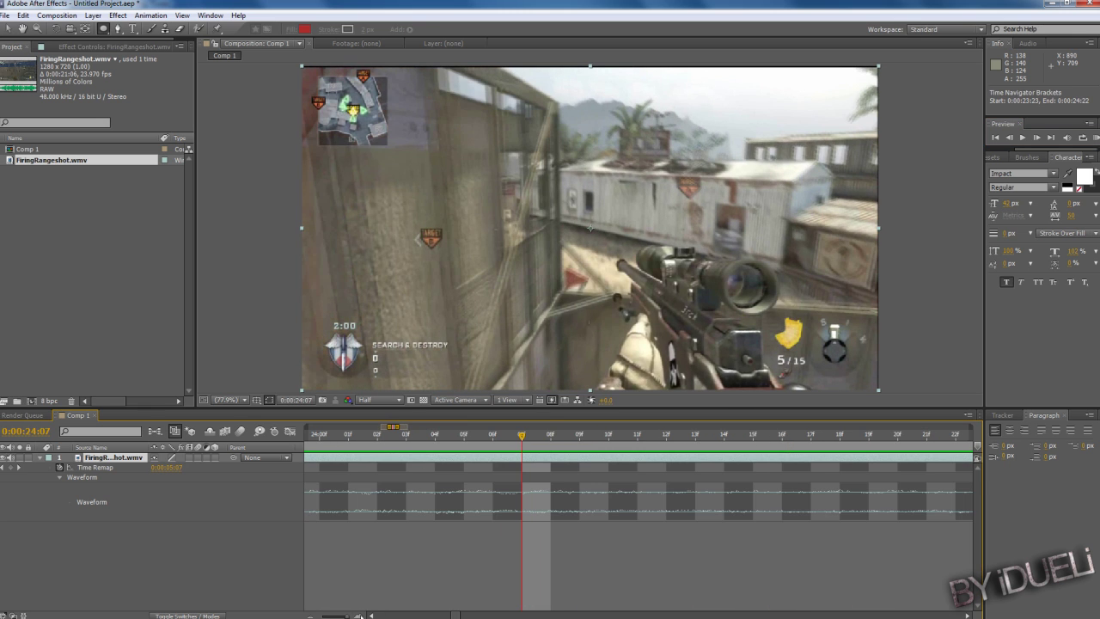
drag(548, 435, 473, 438)
drag(472, 440, 493, 445)
key(minus)
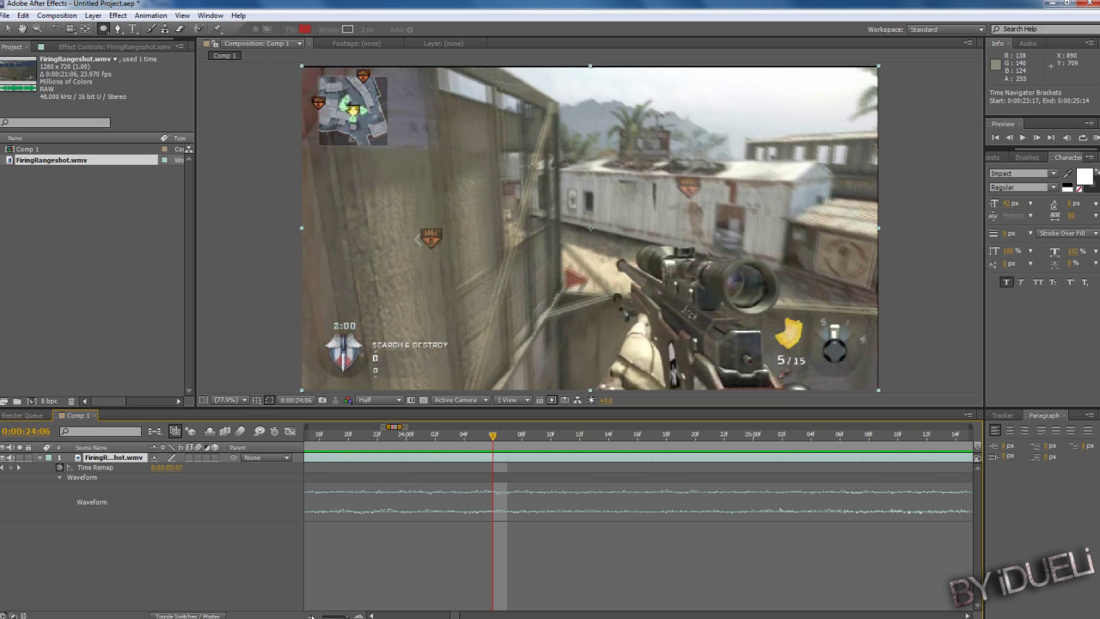
click(358, 613)
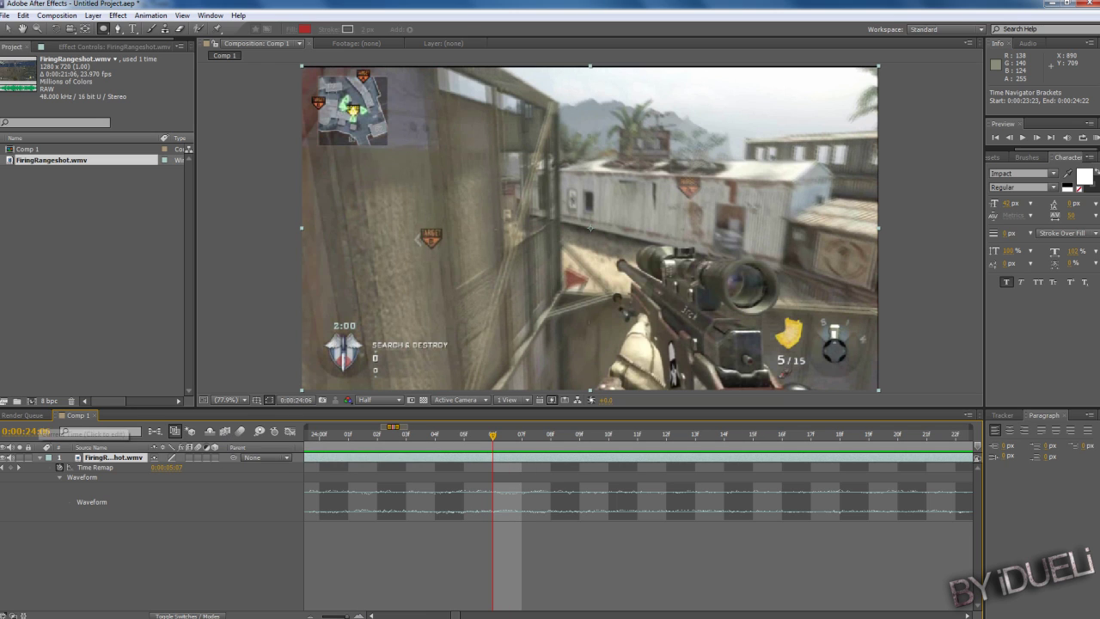
- Enable composition frame blending and set the slowed gameplay layer to Pixel Motion blending
click(223, 432)
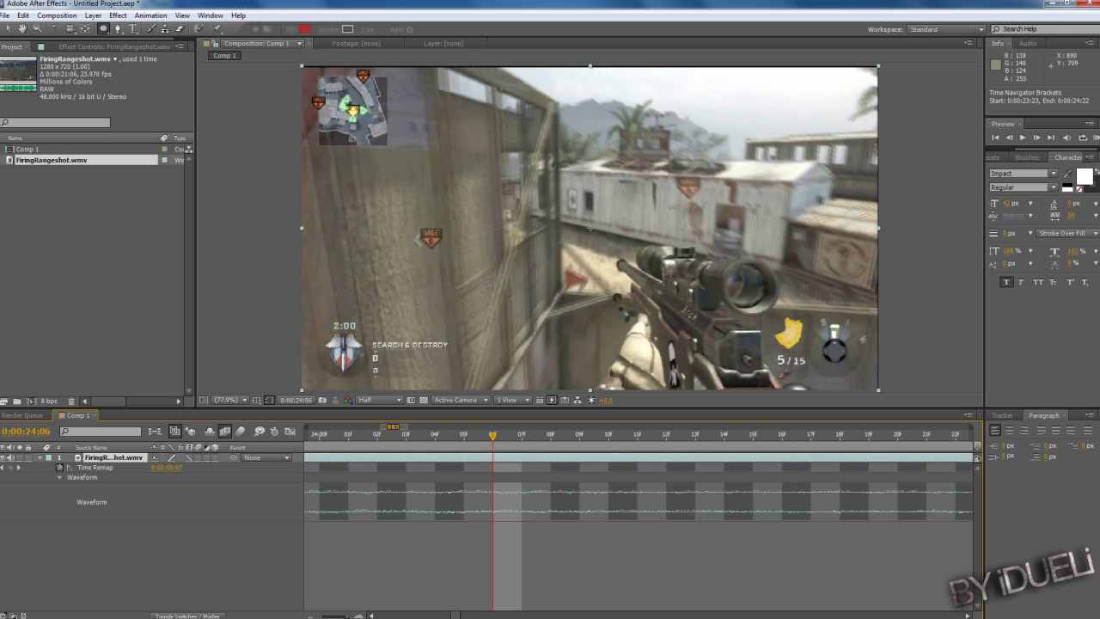
click(191, 458)
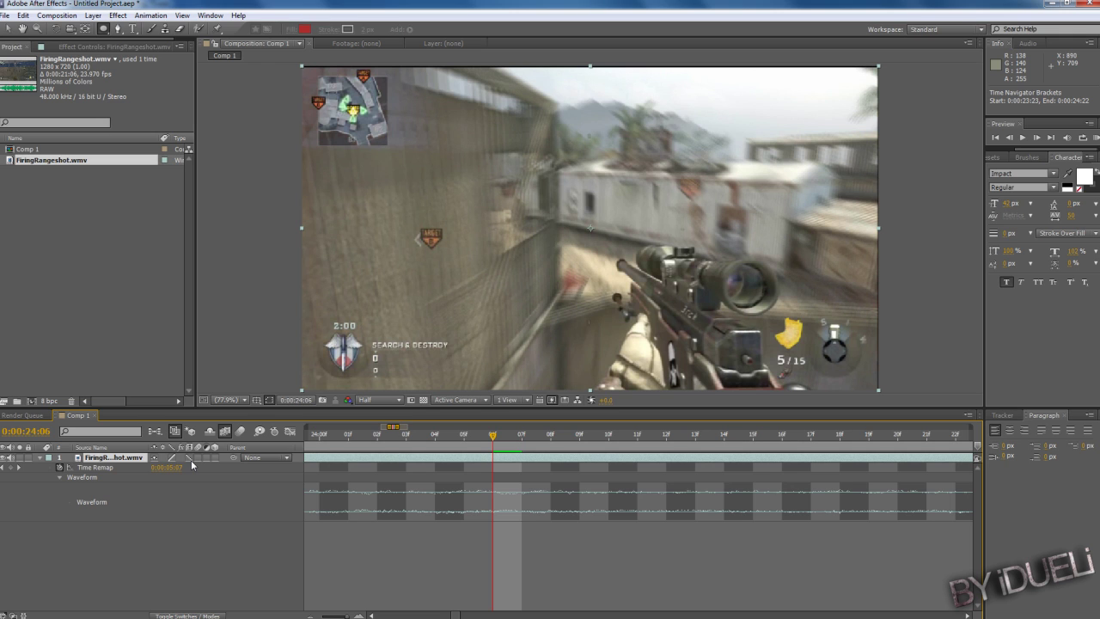
click(191, 460)
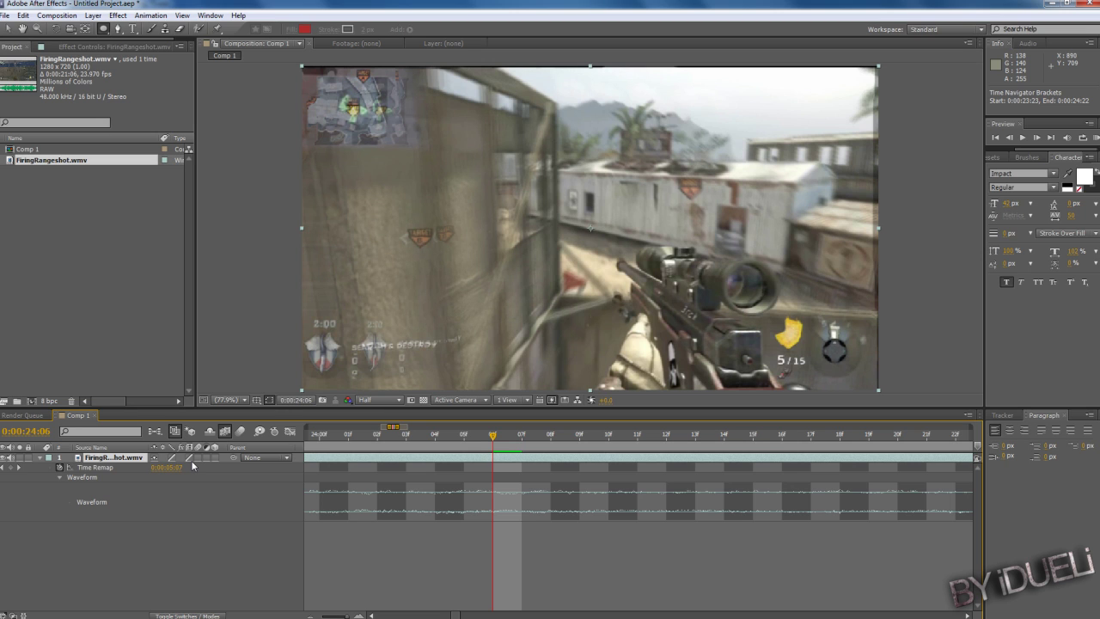
click(310, 615)
click(310, 616)
click(310, 615)
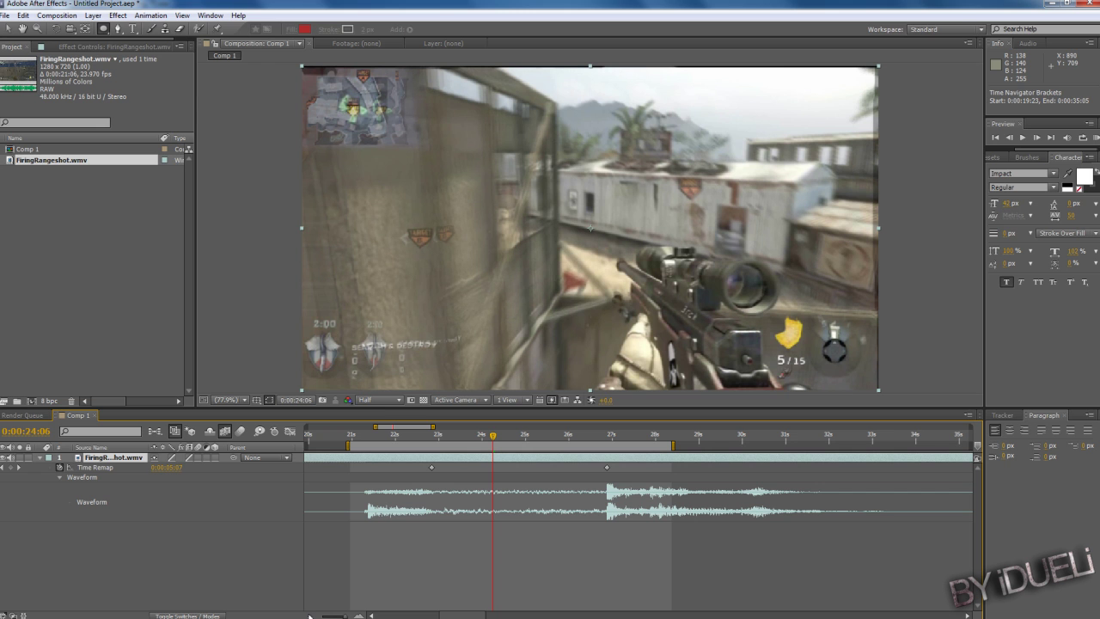
mouse_move(493, 436)
mouse_down()
mouse_move(506, 438)
mouse_move(474, 438)
mouse_move(515, 439)
mouse_move(464, 442)
mouse_move(520, 440)
mouse_move(424, 445)
mouse_move(526, 443)
mouse_move(467, 442)
mouse_move(502, 443)
mouse_up()
key(KP_0)
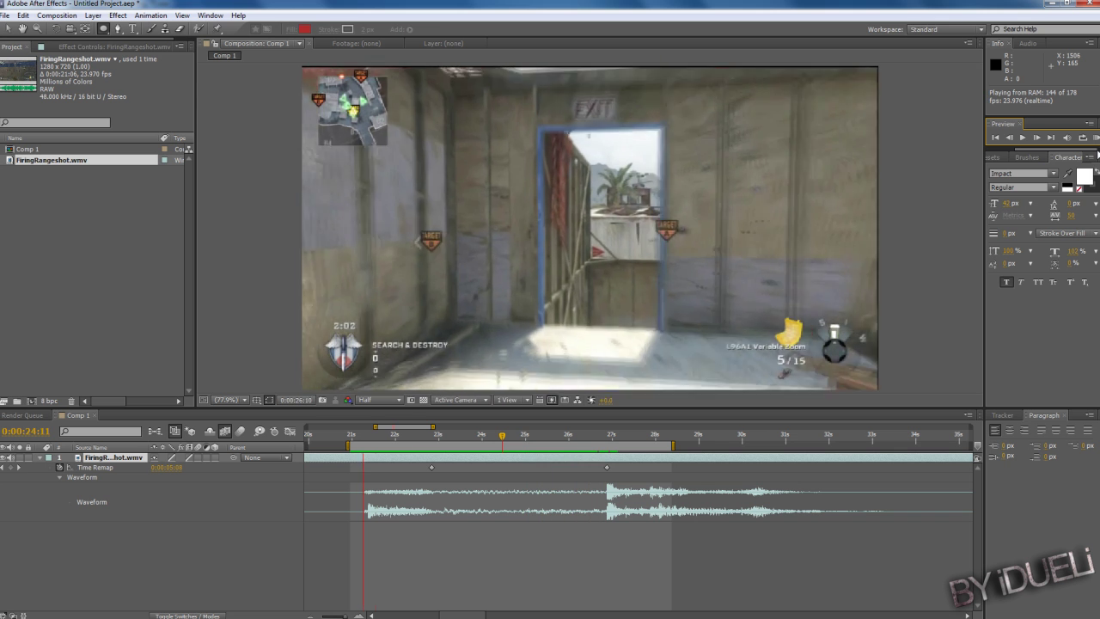
key(space)
key(space)
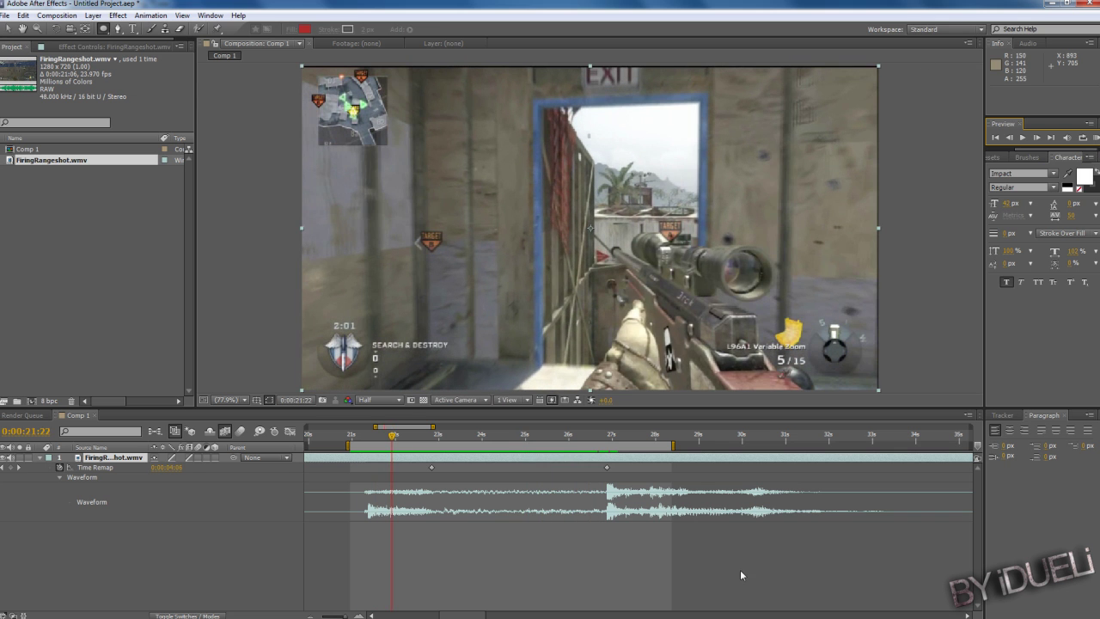
- Set the viewer to 50% magnification and give the zoomed-out timeline more room
key(comma)
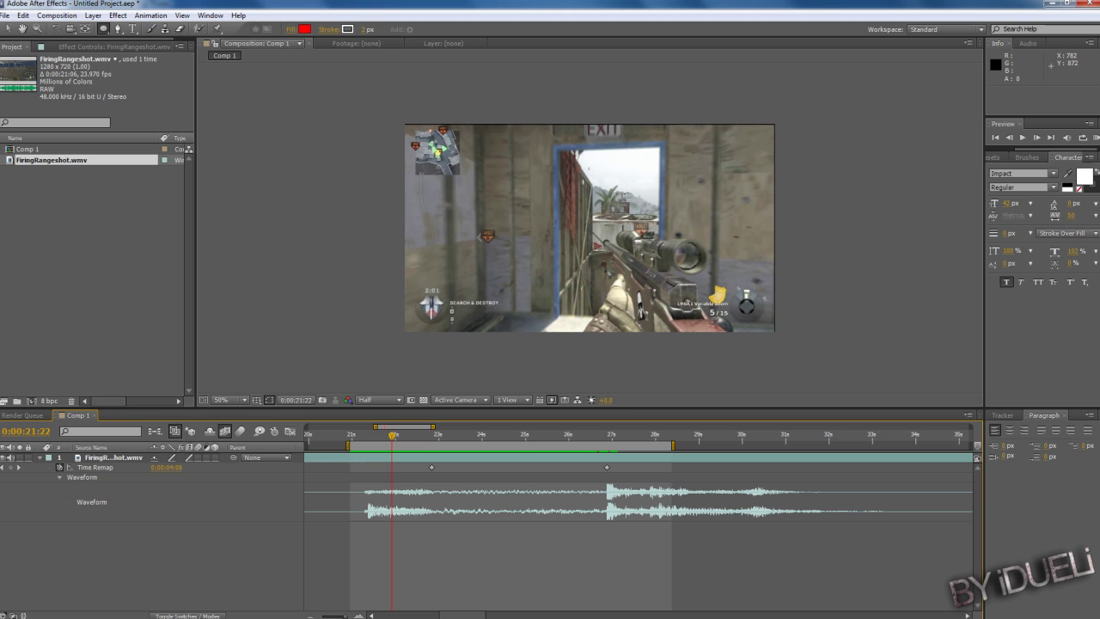
drag(521, 409, 521, 388)
key(minus)
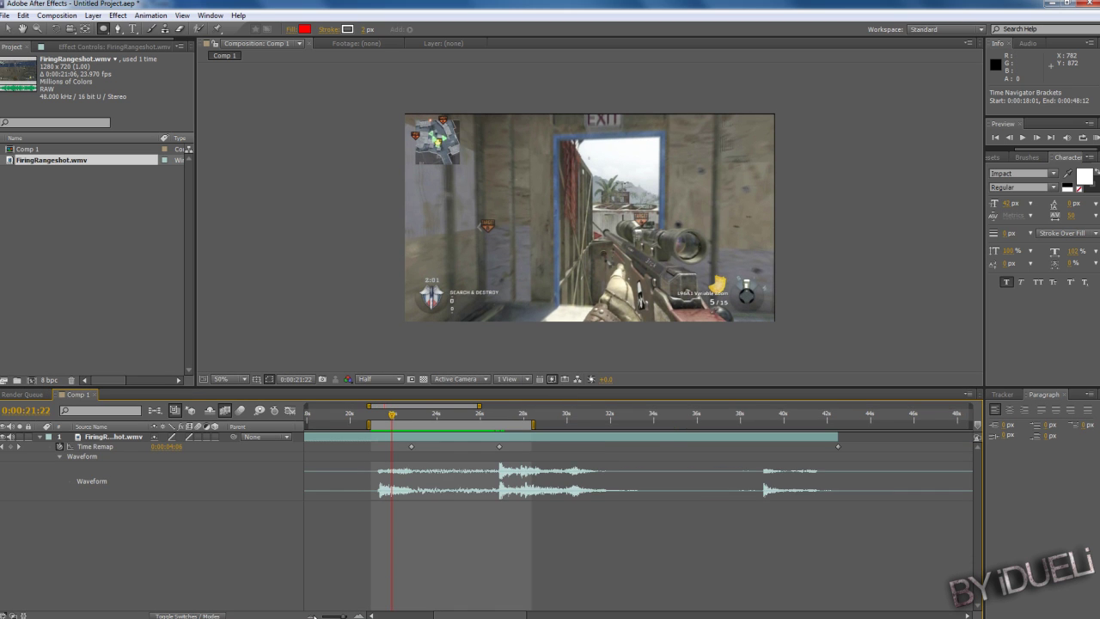
key(minus)
- Duplicate the gameplay layer near 31 seconds and drag the top copy's start later
click(462, 437)
click(503, 420)
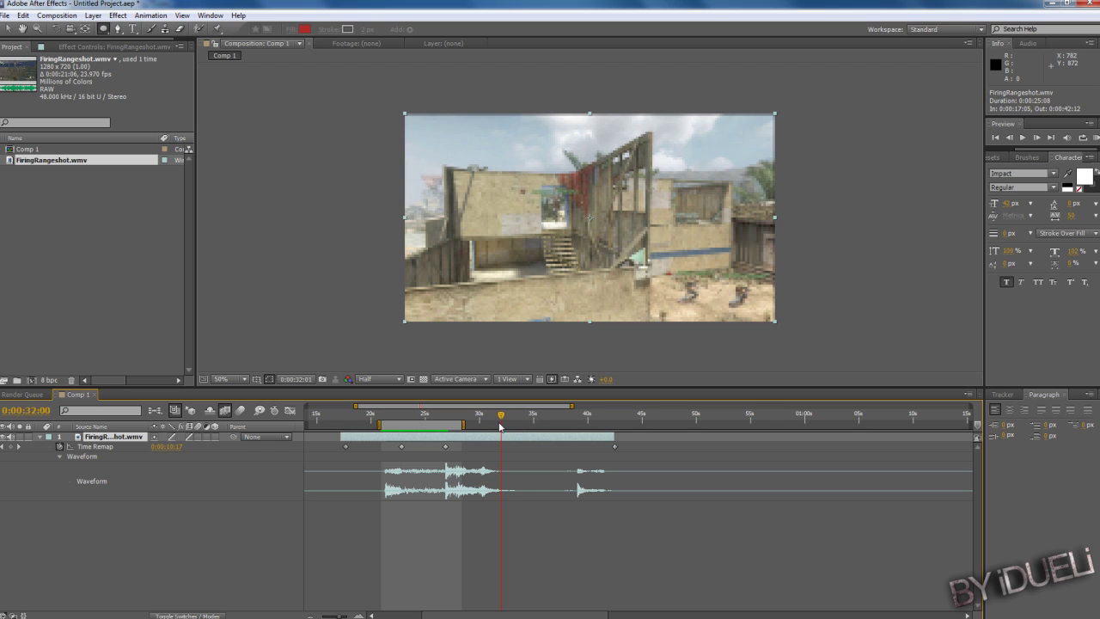
mouse_move(503, 426)
mouse_down()
mouse_move(527, 427)
mouse_move(503, 427)
mouse_up()
drag(503, 426, 487, 426)
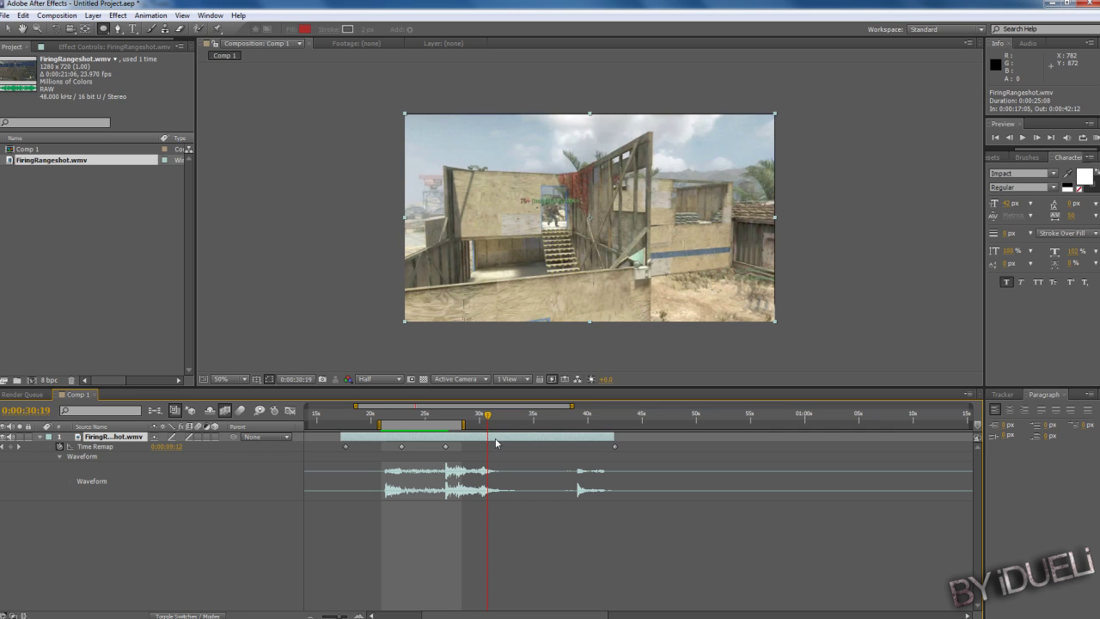
key(ctrl+d)
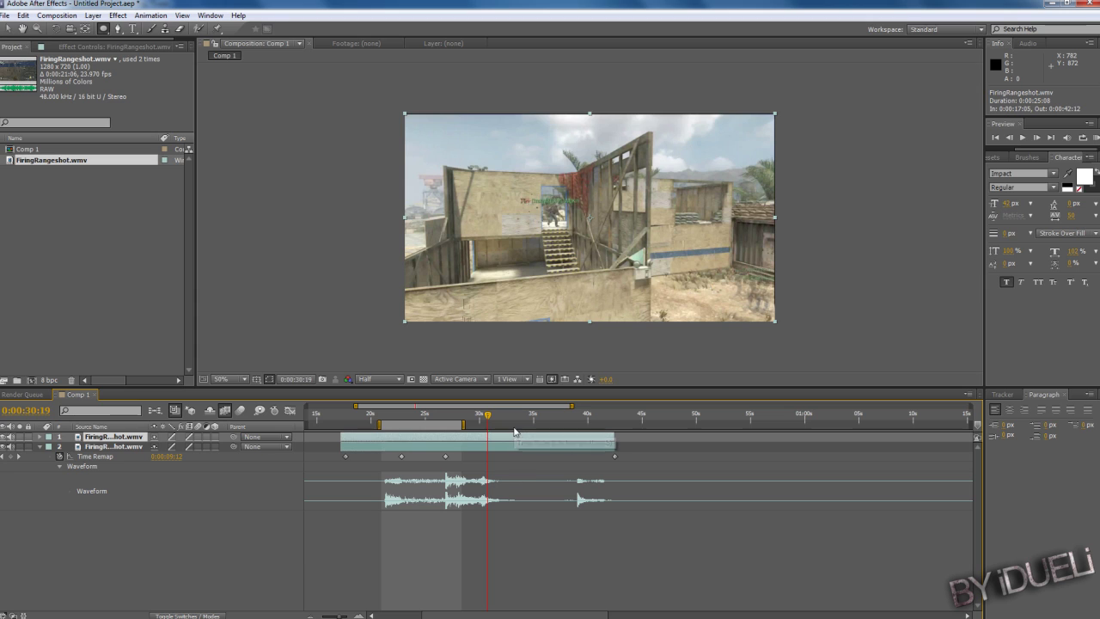
mouse_move(341, 436)
mouse_down()
mouse_move(462, 436)
mouse_move(341, 437)
mouse_up()
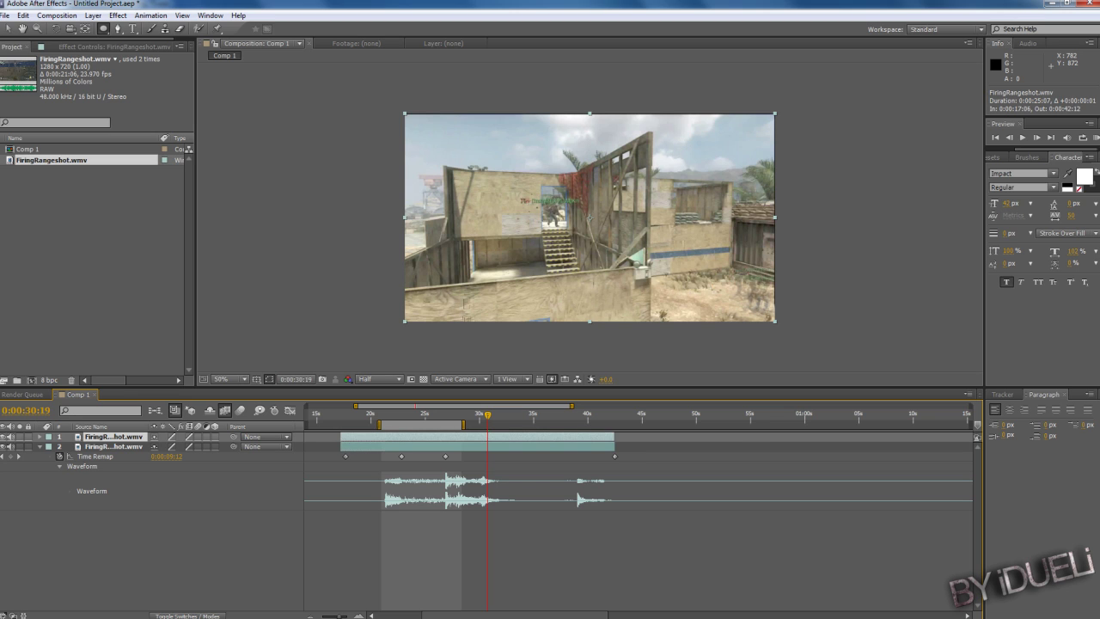
- Trim the top gameplay copy's in-point at 30:19 and its out-point at 34:06
drag(335, 615, 380, 607)
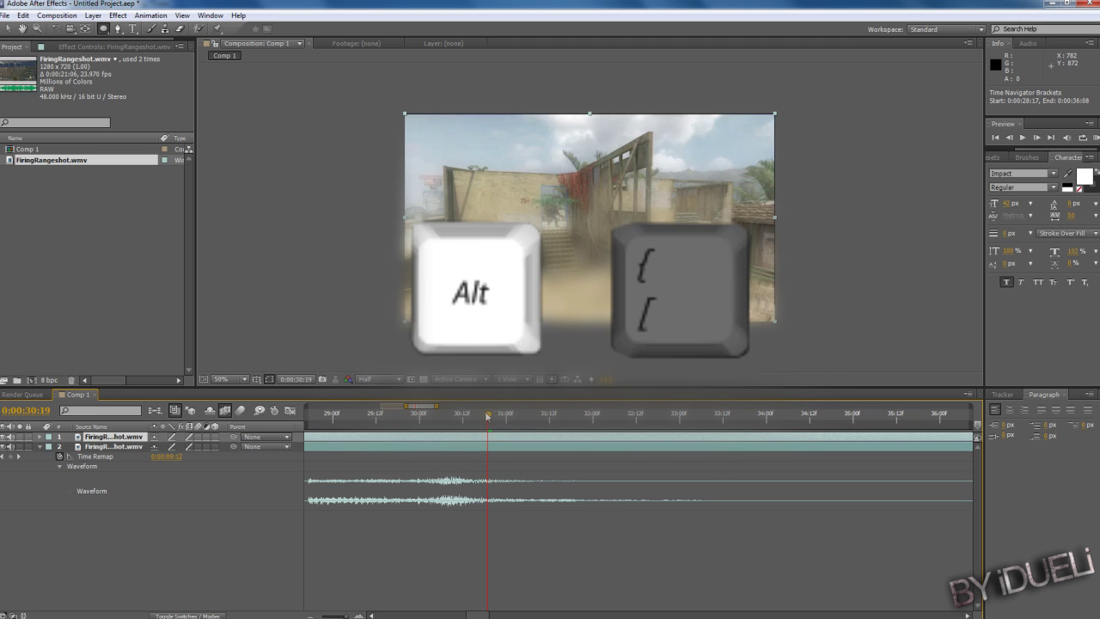
key(alt+bracketleft)
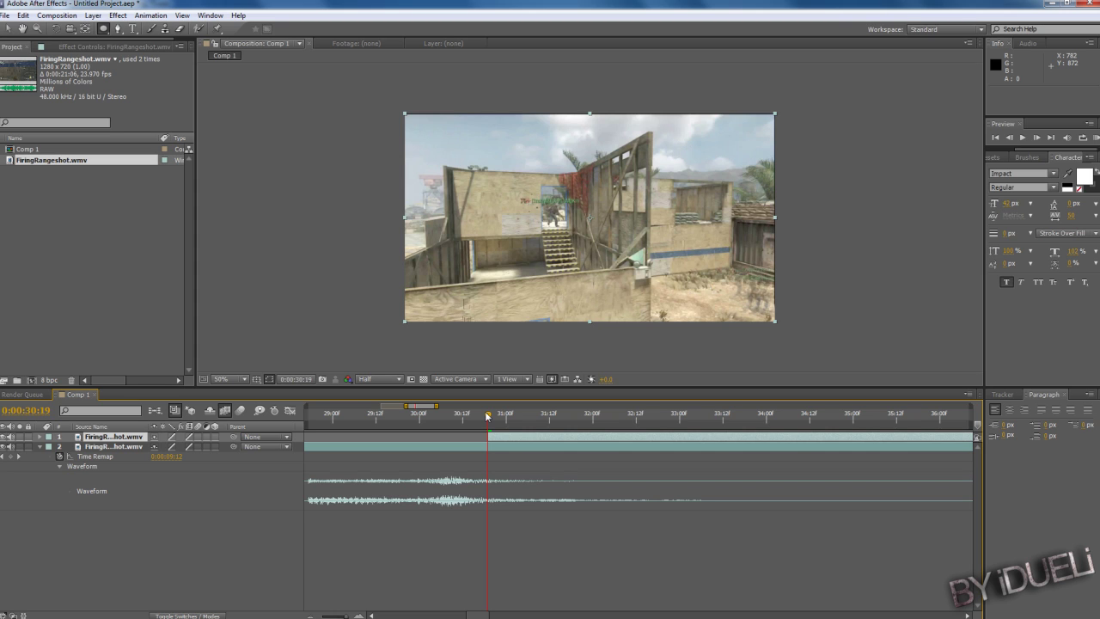
key(ctrl+z)
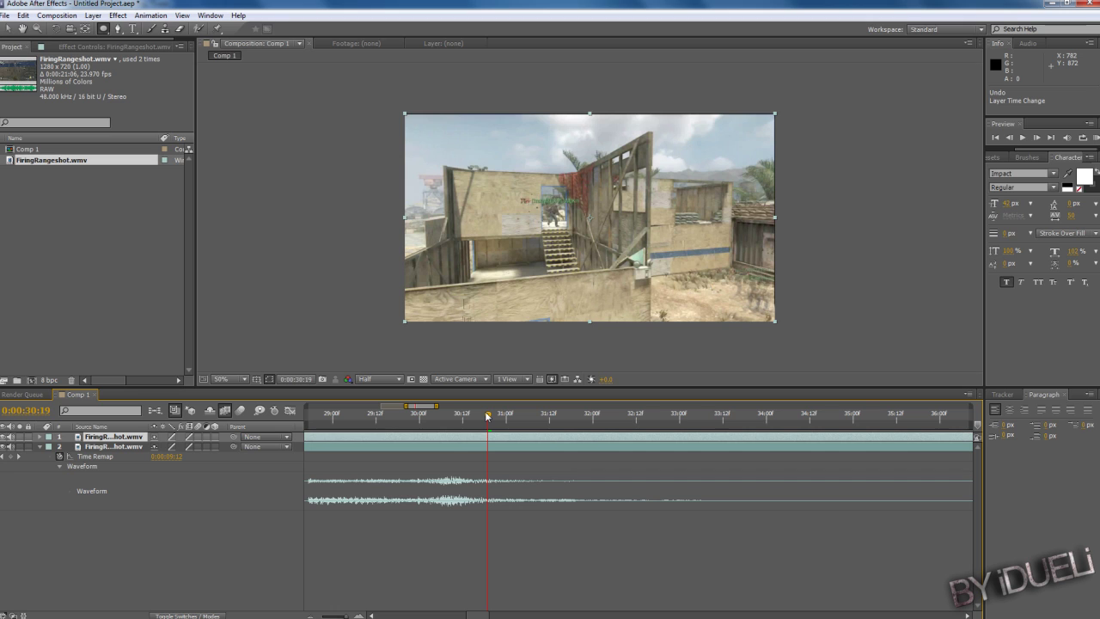
key(alt+bracketleft)
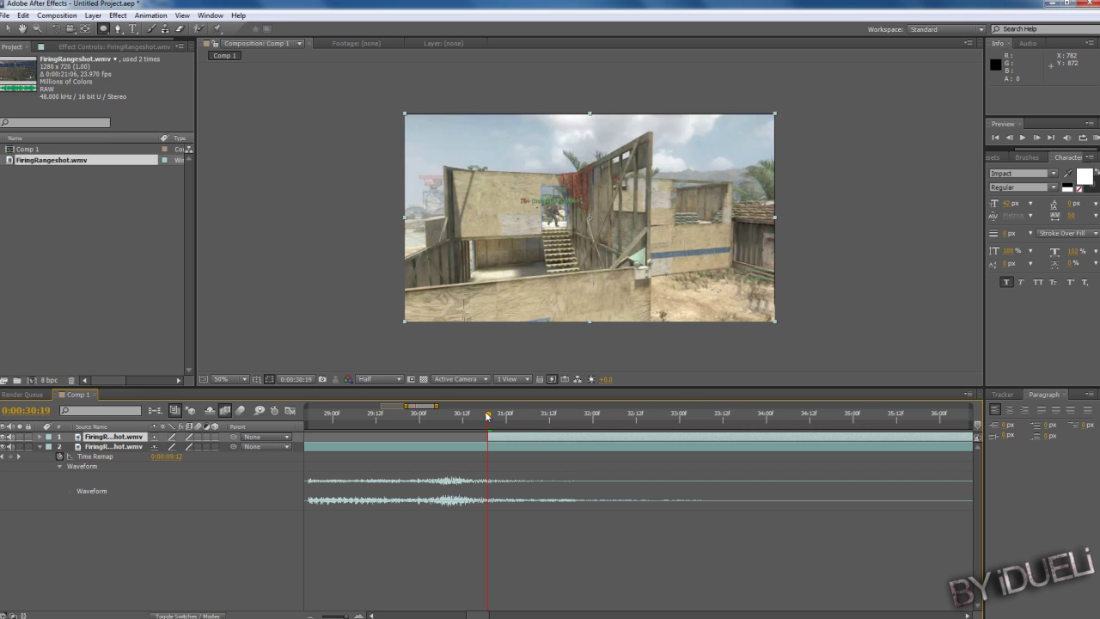
mouse_move(487, 416)
mouse_down()
mouse_move(817, 418)
mouse_move(776, 417)
mouse_move(789, 419)
mouse_up()
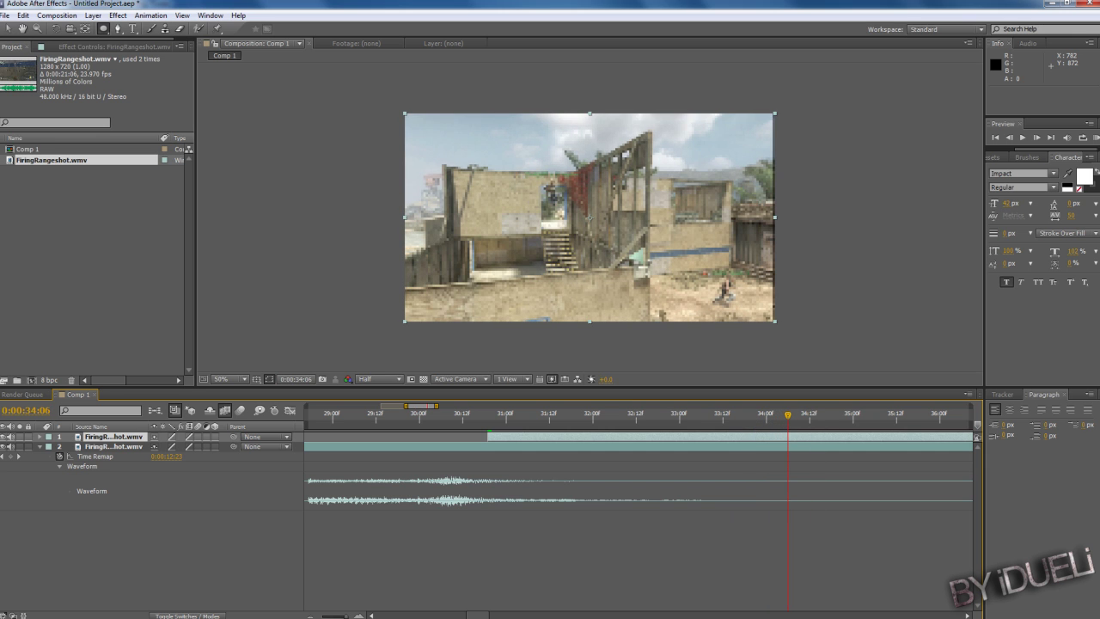
key(alt+bracketright)
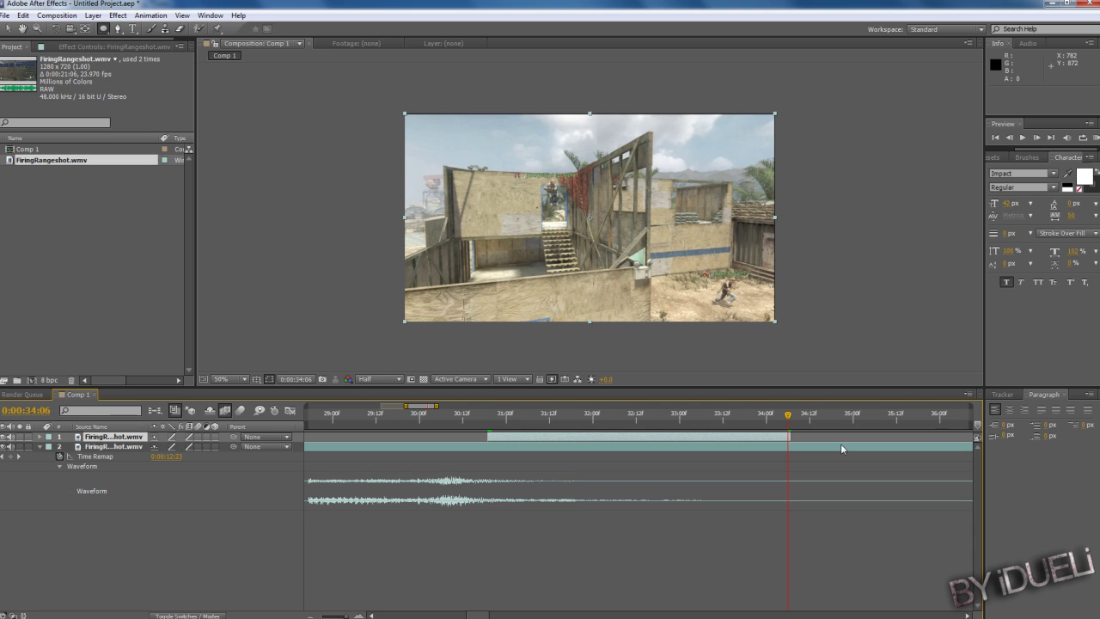
drag(335, 616, 310, 615)
- Slide the short top gameplay clip earlier so it starts at 19:09
drag(750, 436, 682, 436)
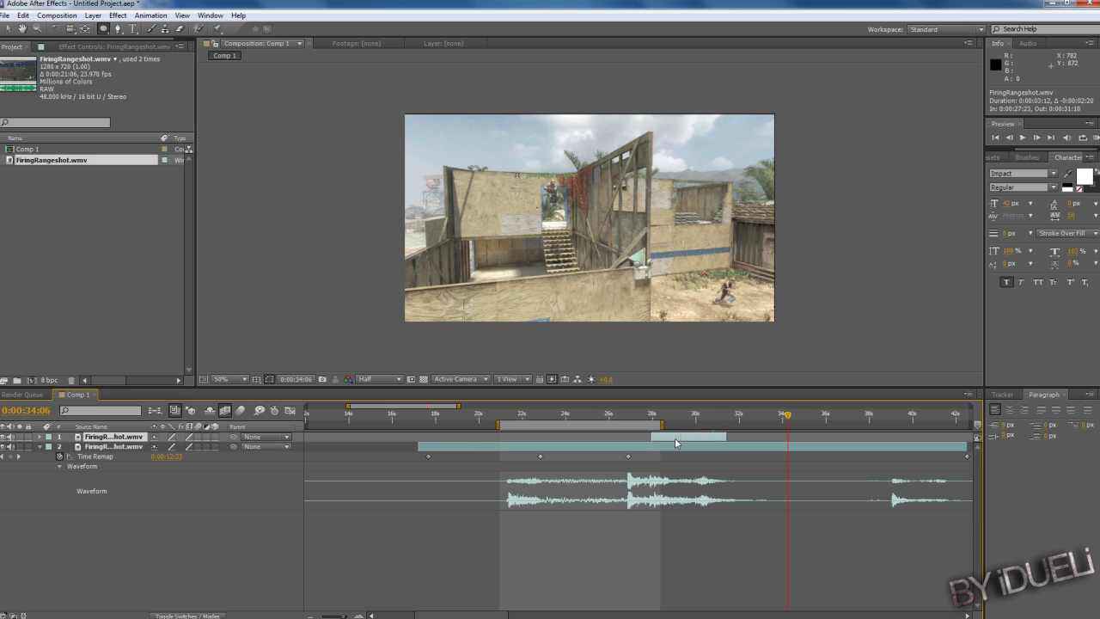
click(4, 456)
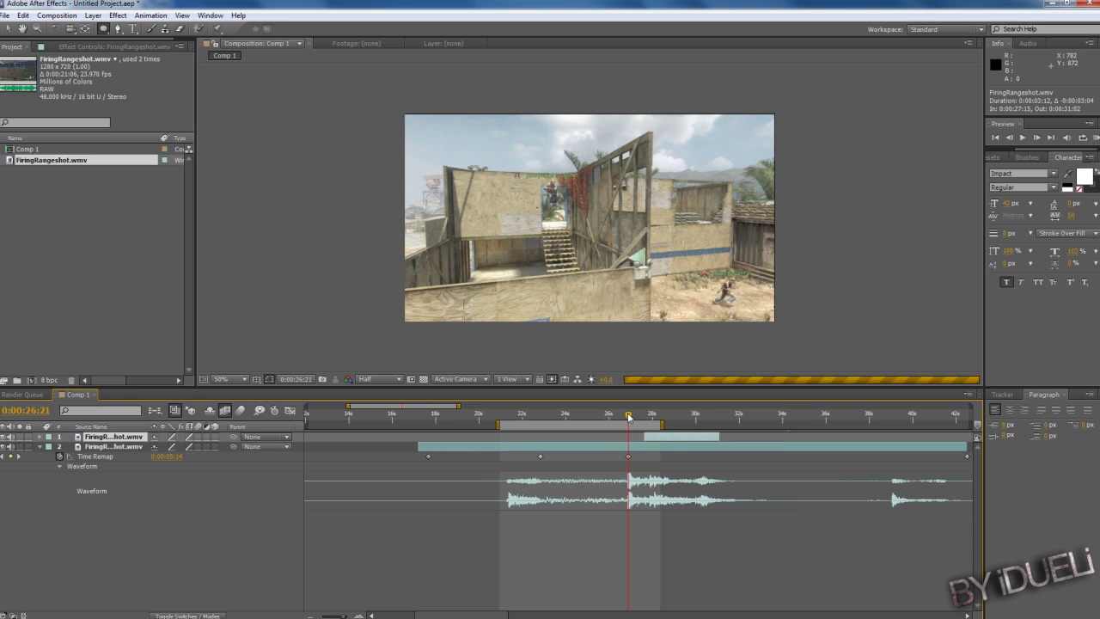
click(360, 615)
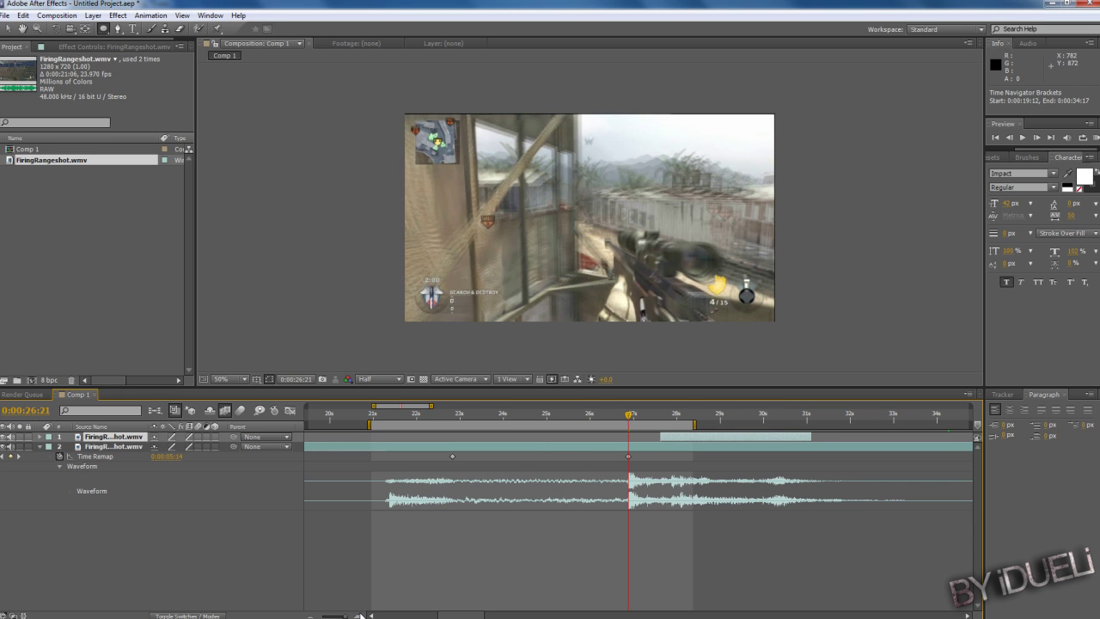
drag(785, 437, 430, 444)
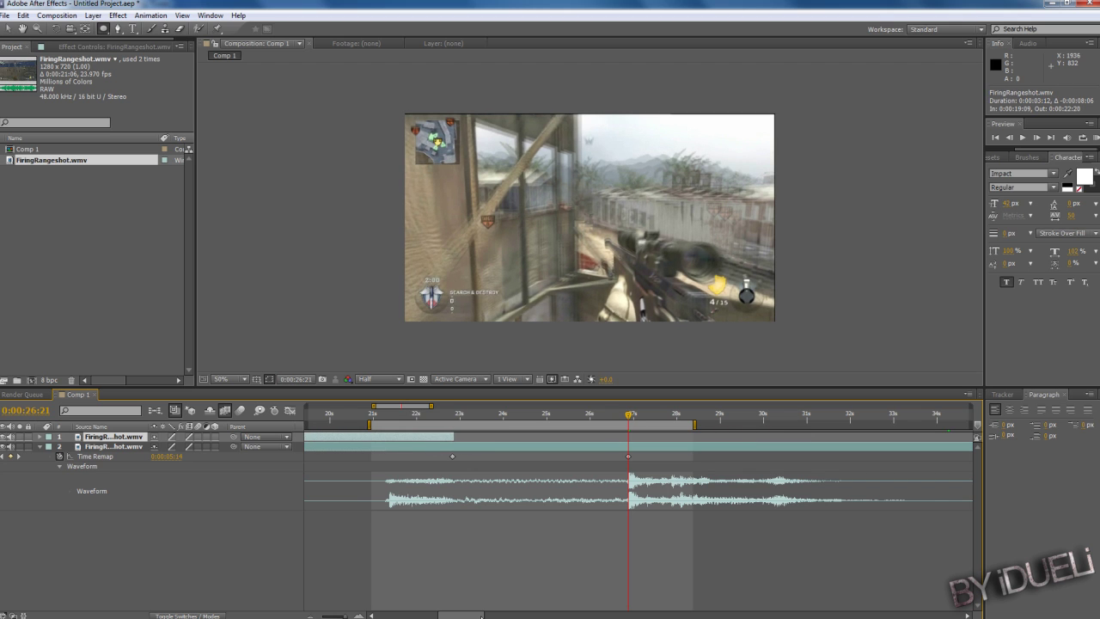
drag(461, 615, 453, 615)
- Trim the lower gameplay layer to start at 22:20 and set the work area to 19:04–26:13
drag(500, 418, 552, 418)
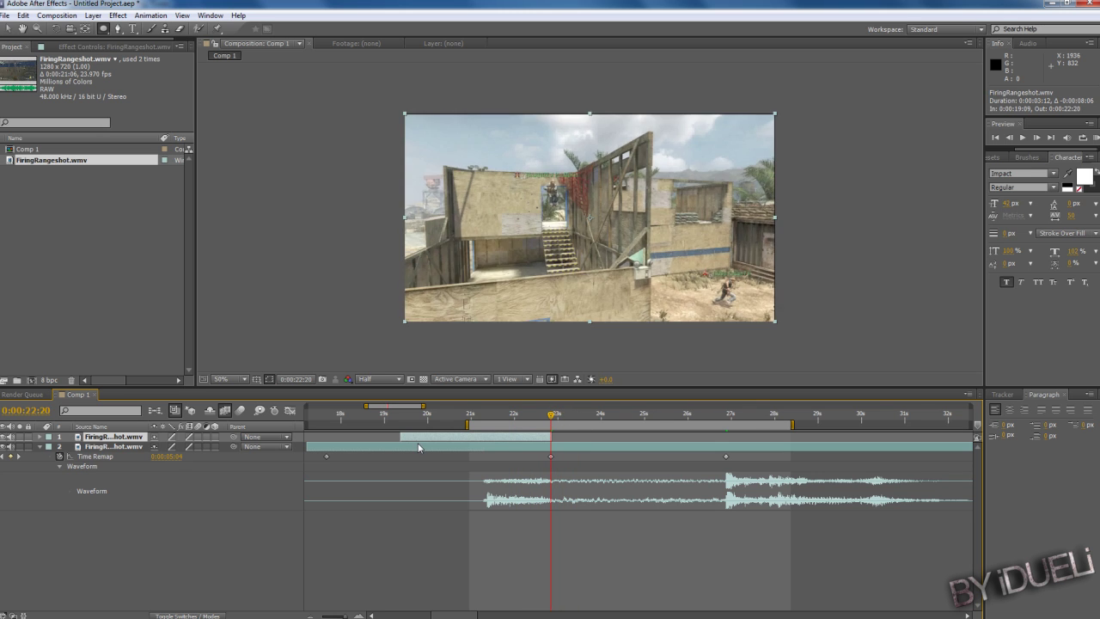
click(419, 447)
key(alt+bracketleft)
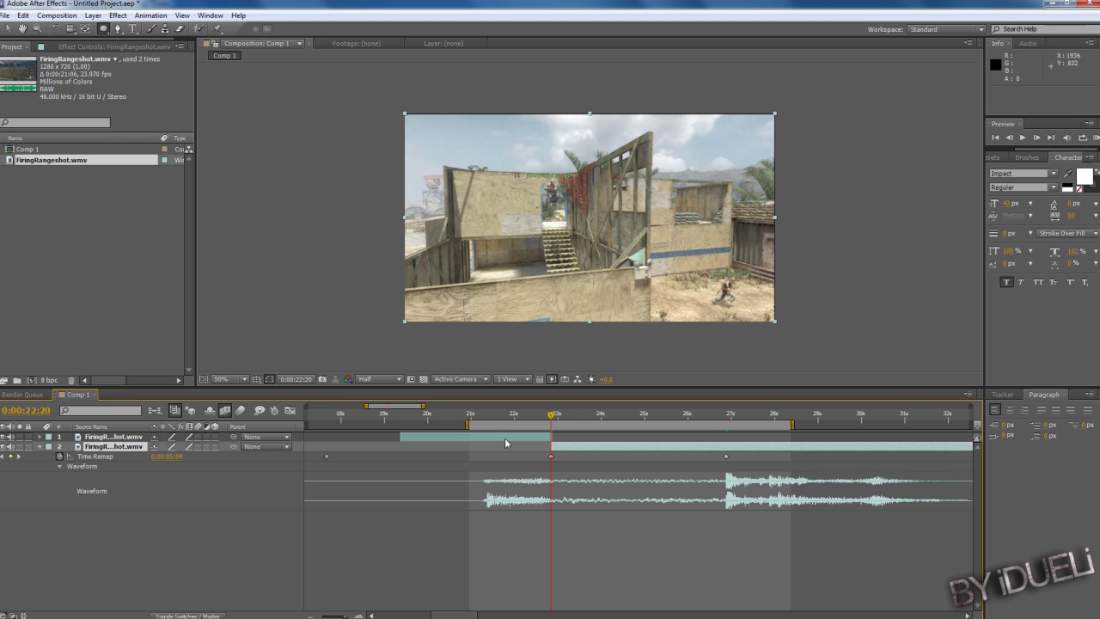
drag(504, 425, 427, 425)
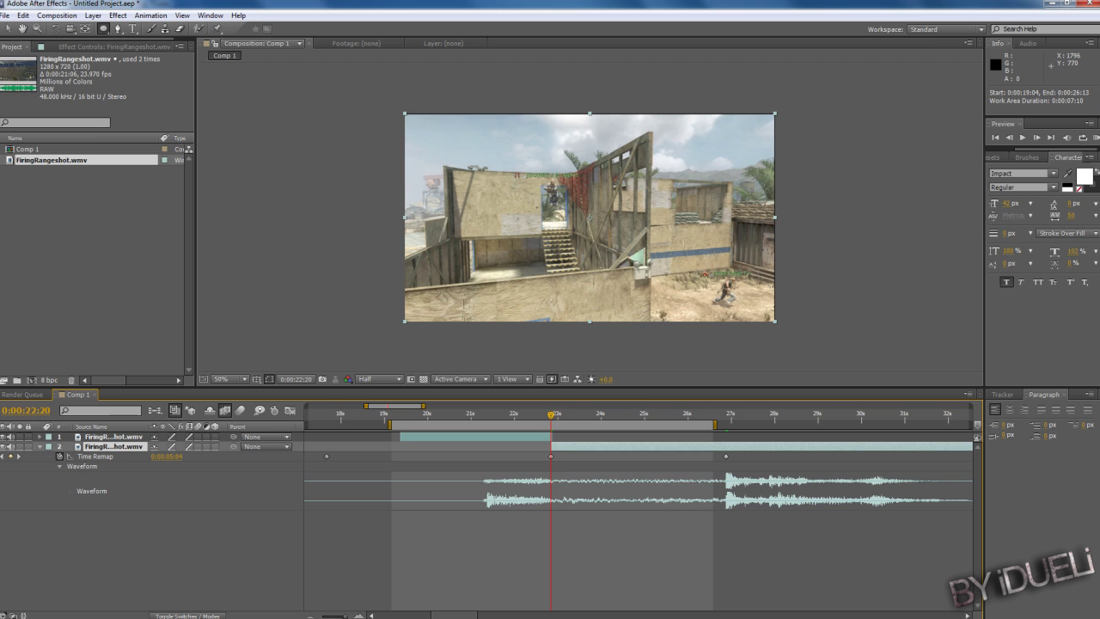
- Import the corner…surge-by-surge.mp3 track from the Music library and add it to the timeline
right_click(91, 260)
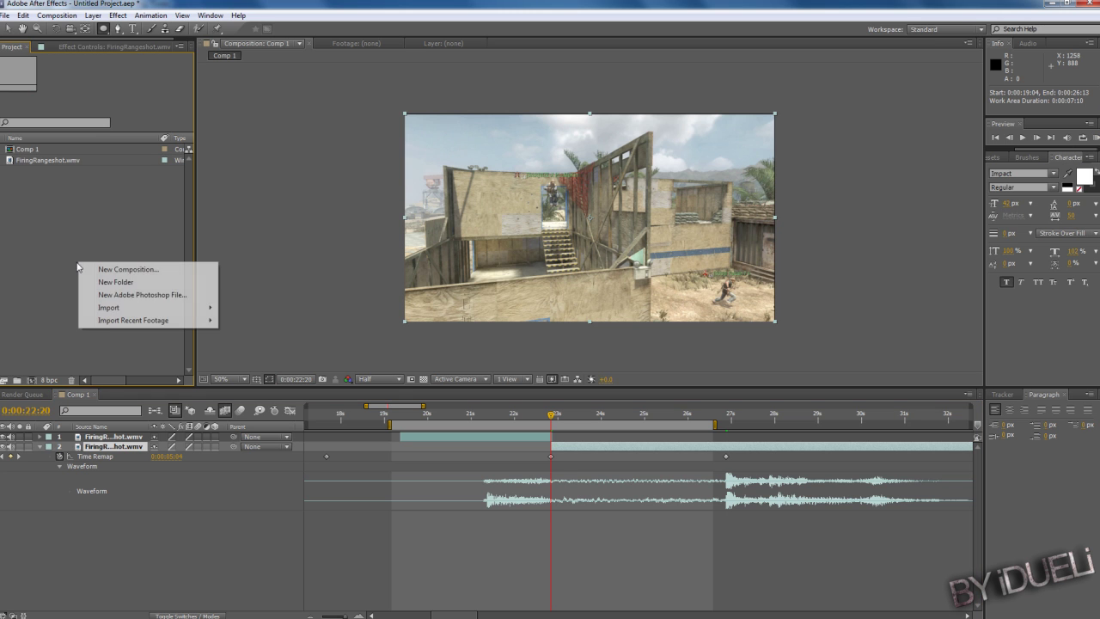
click(243, 306)
click(159, 151)
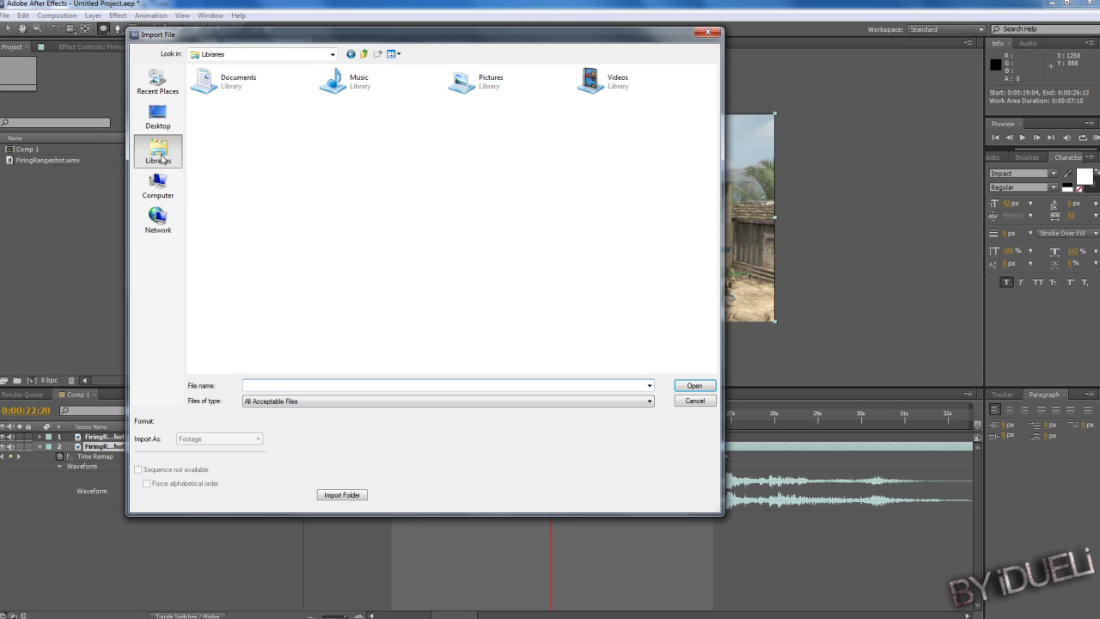
double_click(355, 84)
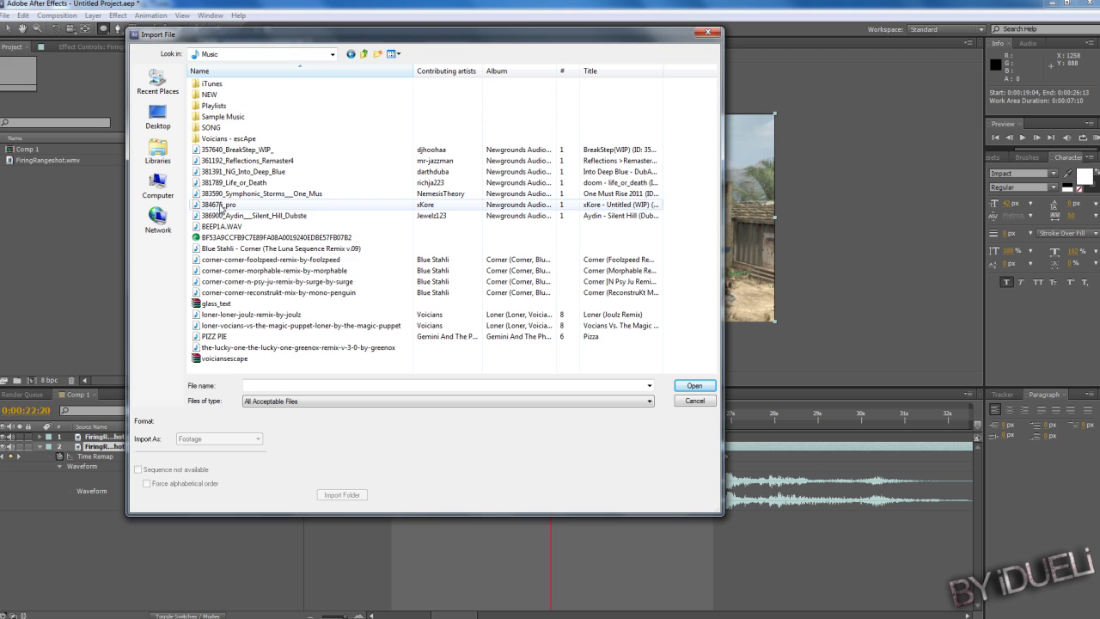
double_click(266, 284)
drag(86, 160, 229, 533)
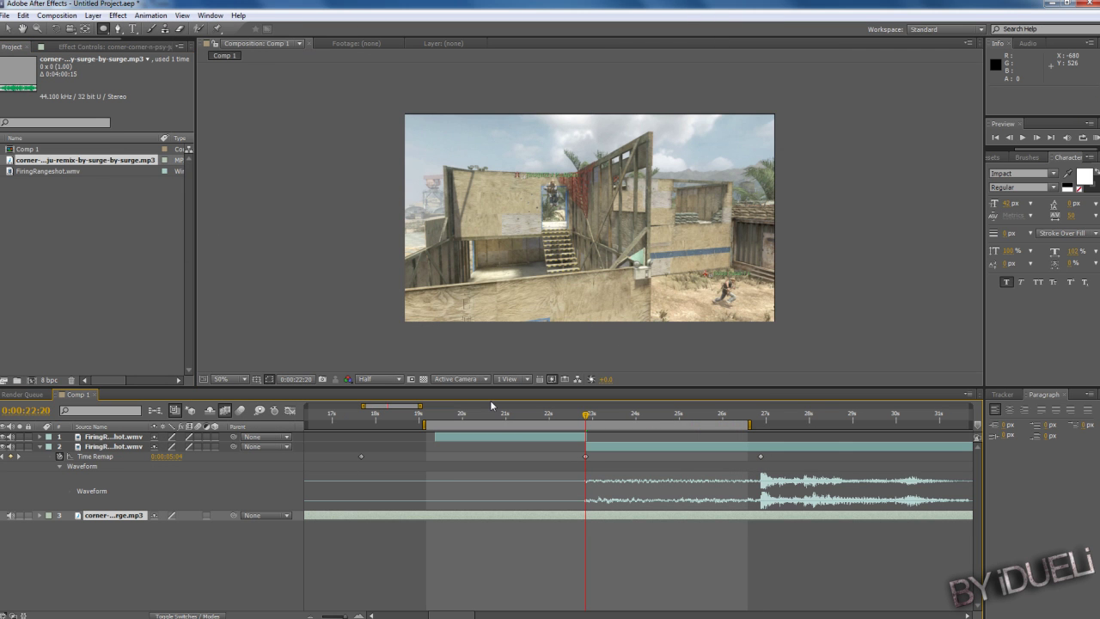
key(l)
key(l)
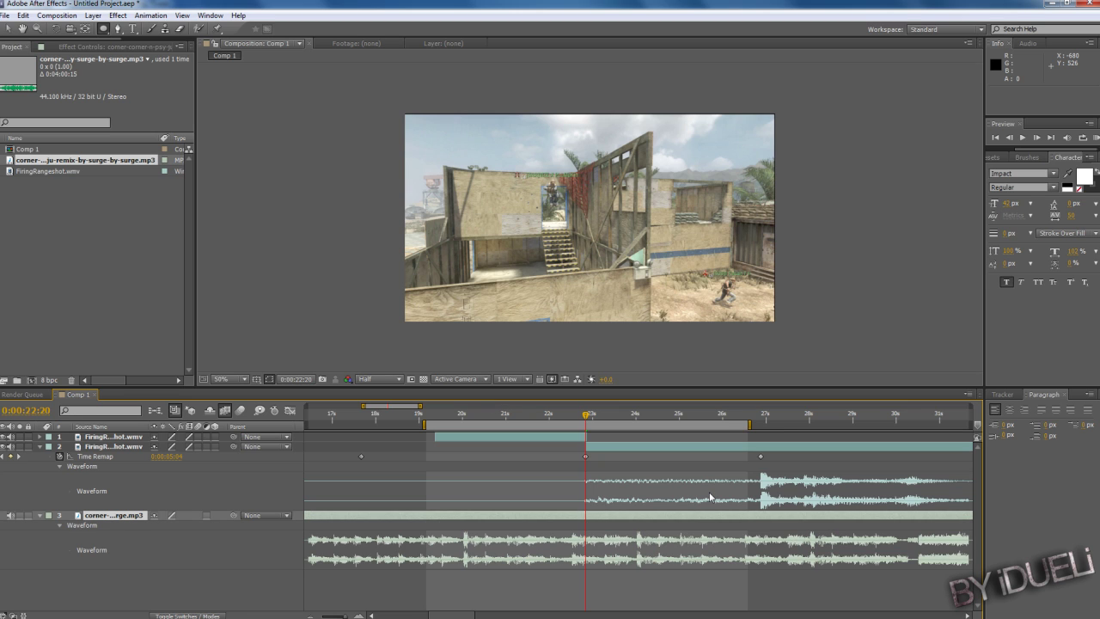
- Solo the music layer and slide it earlier to sync with the sniper shot around 27 seconds
drag(707, 515, 443, 516)
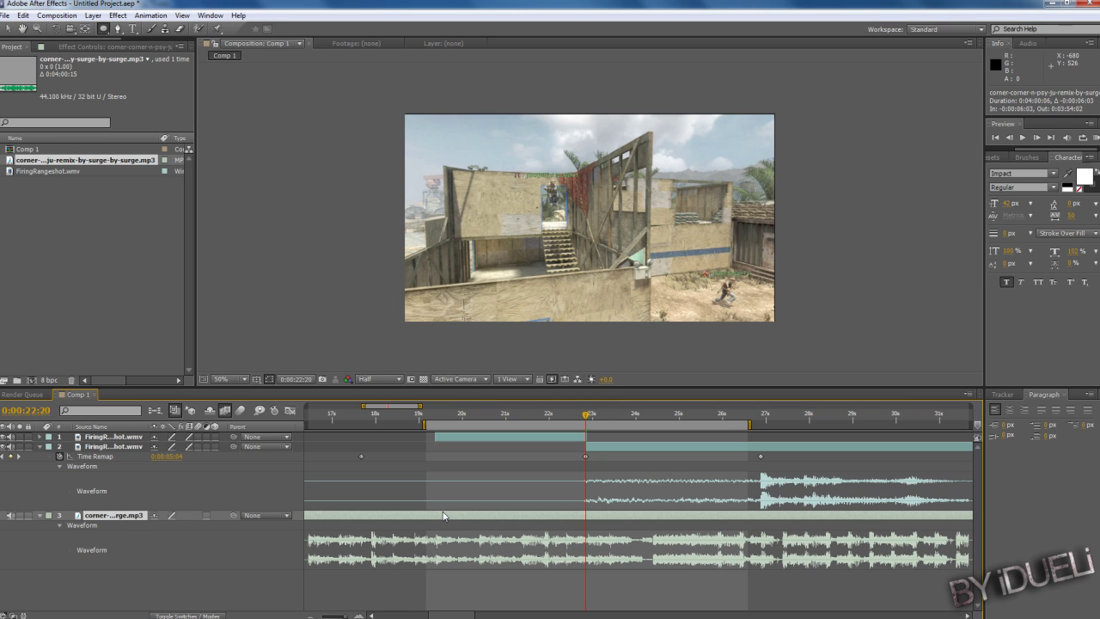
click(19, 515)
drag(524, 414, 518, 414)
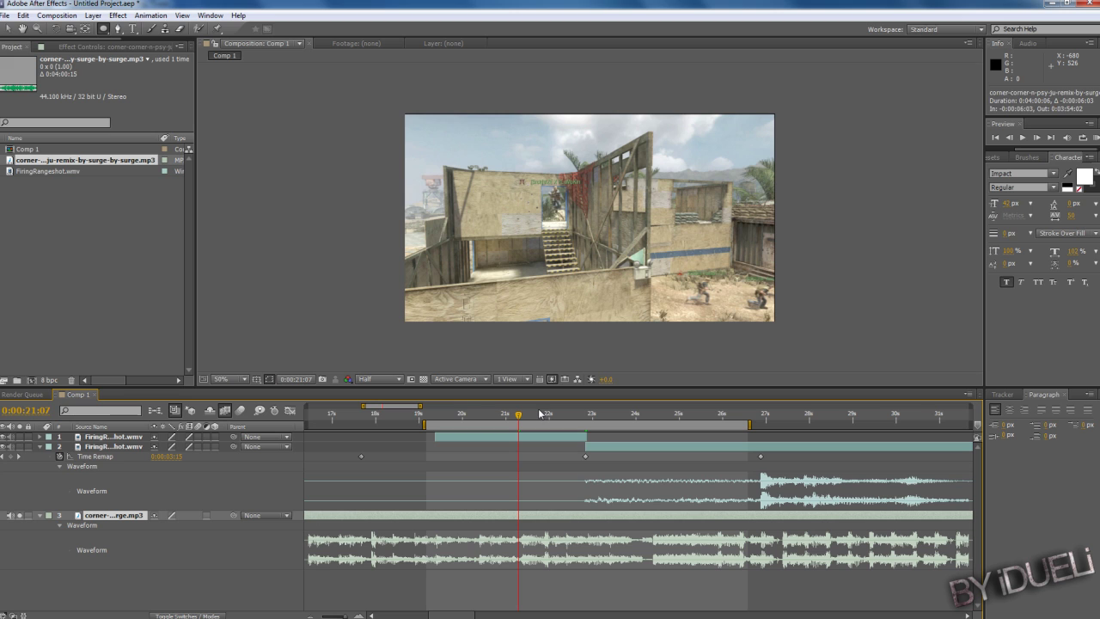
mouse_move(833, 515)
mouse_down()
mouse_move(570, 516)
mouse_move(670, 526)
mouse_up()
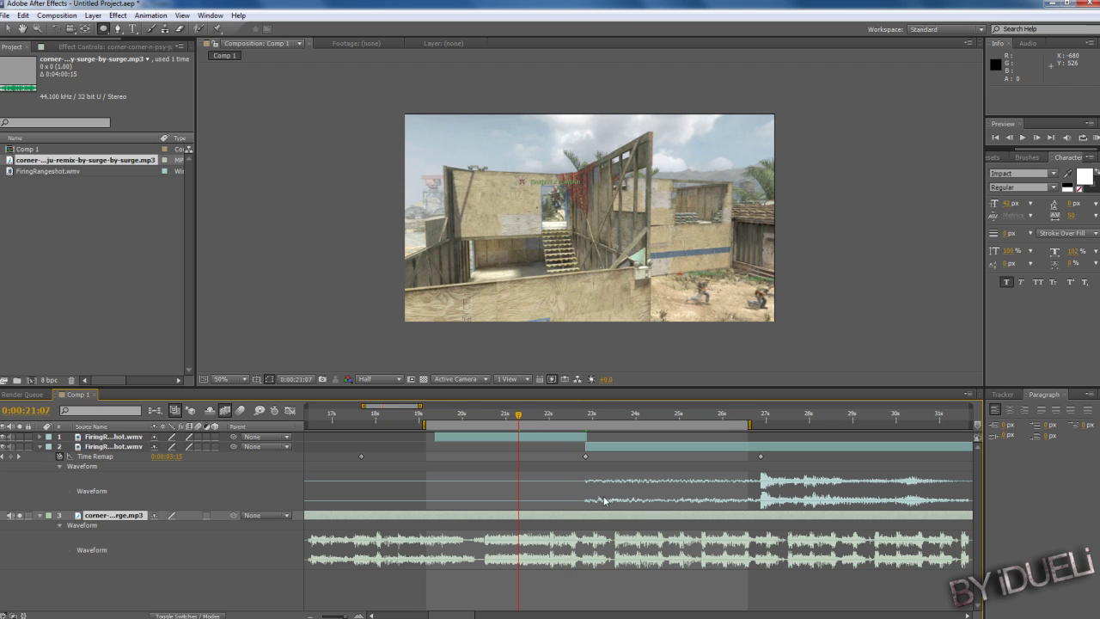
click(759, 421)
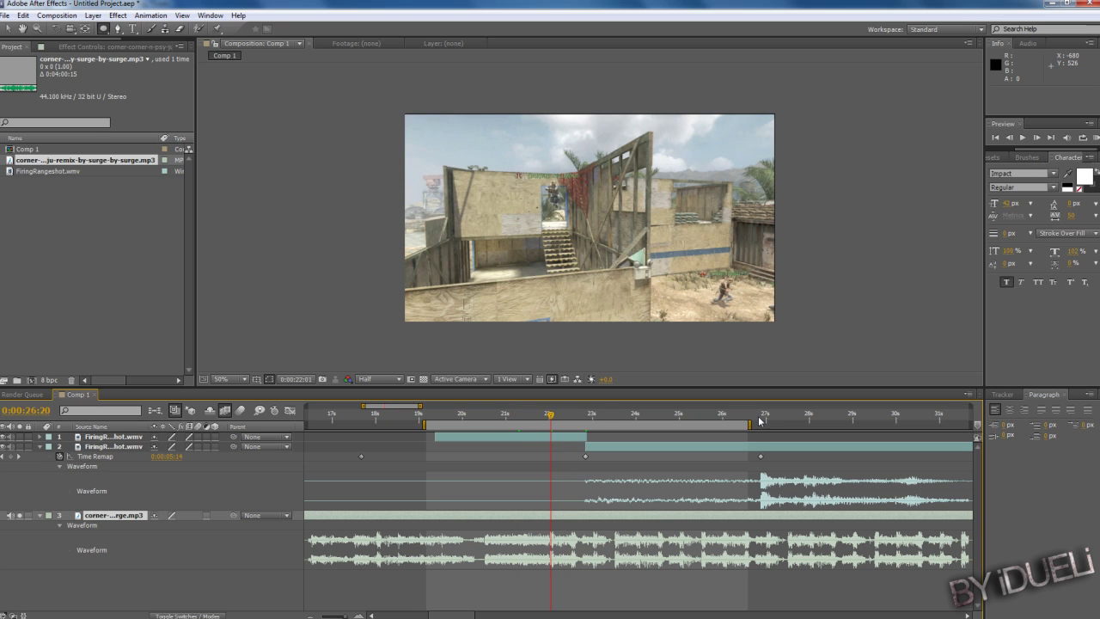
drag(759, 421, 763, 421)
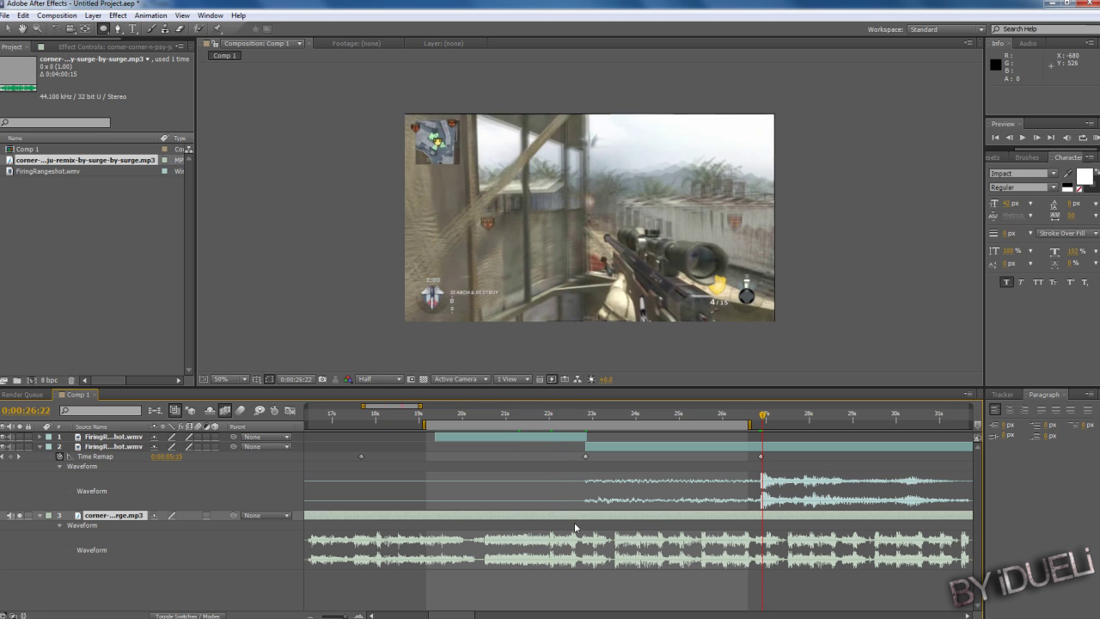
drag(769, 516, 797, 516)
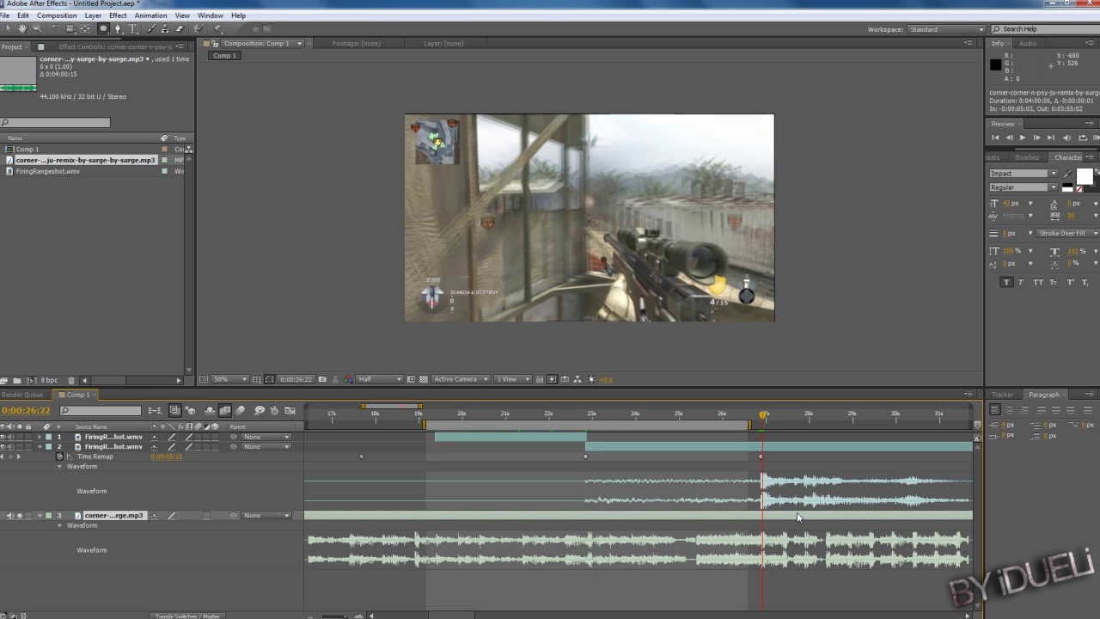
- Extend the work area end to 28:08
drag(763, 415, 749, 434)
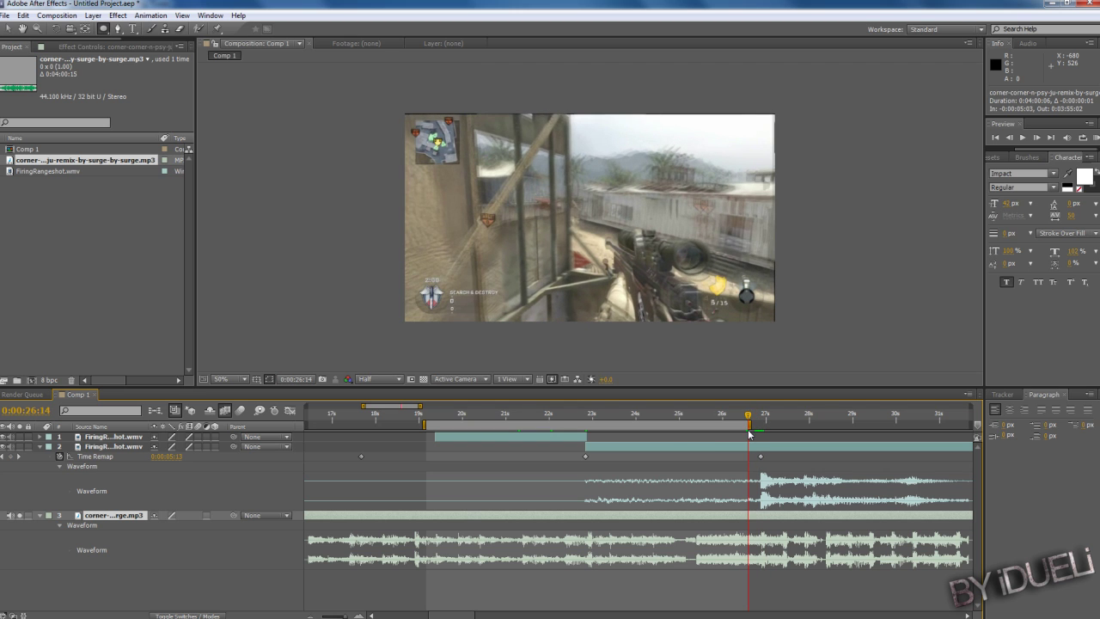
drag(748, 434, 673, 429)
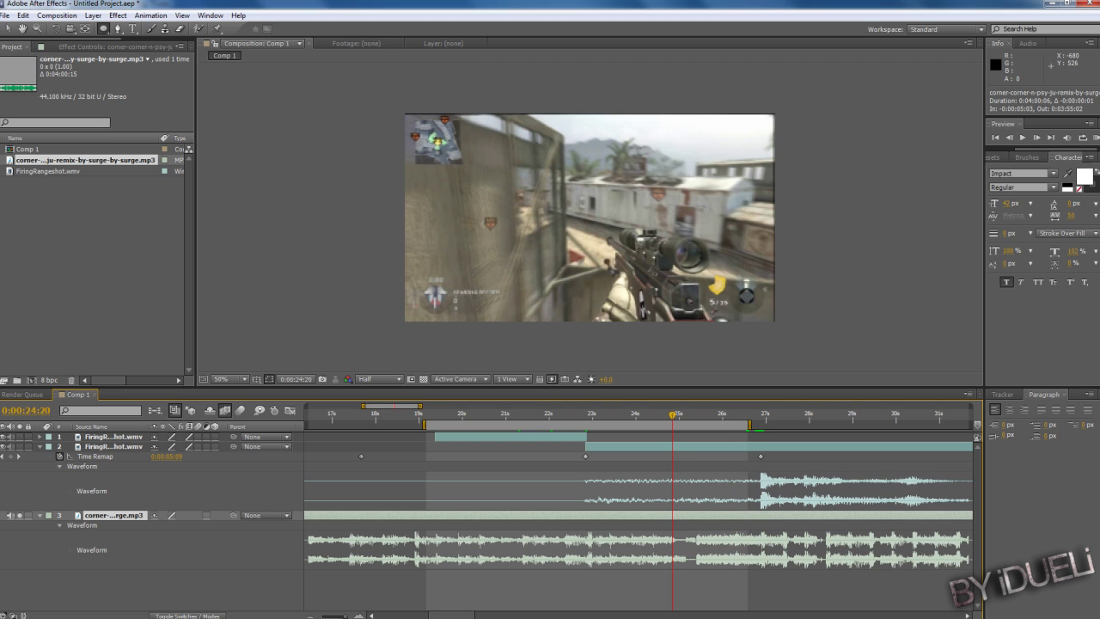
drag(749, 424, 799, 424)
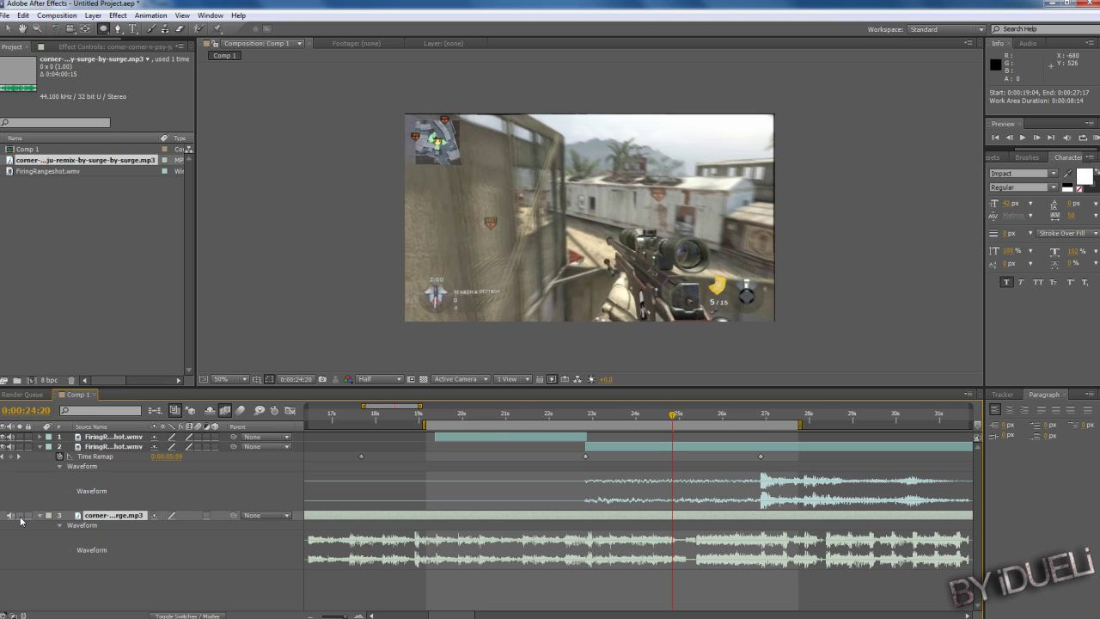
drag(799, 424, 826, 424)
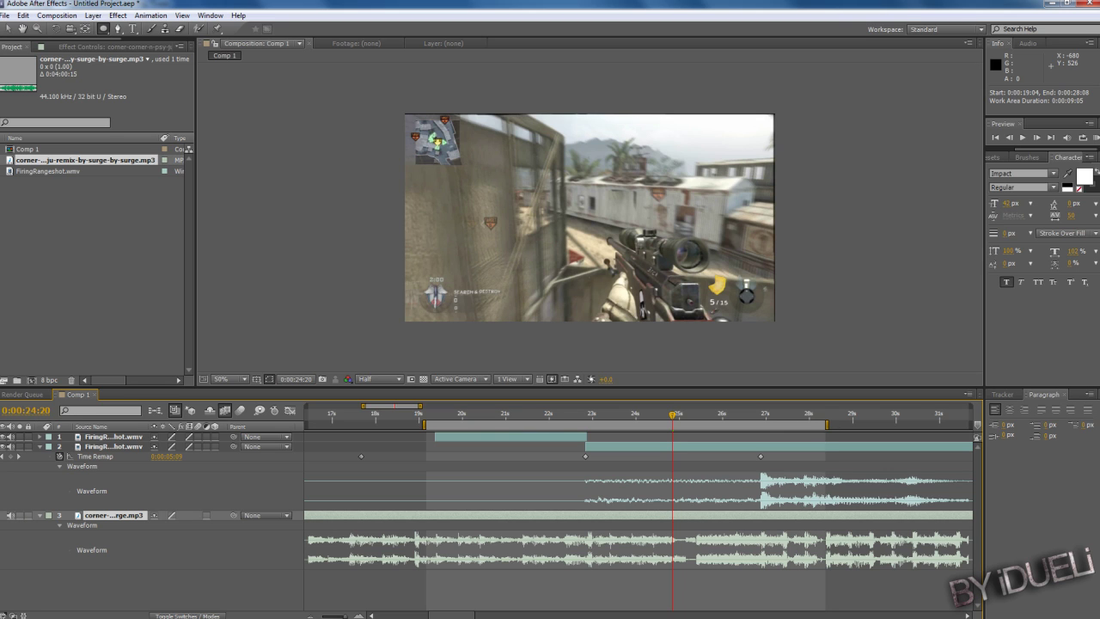
click(1095, 137)
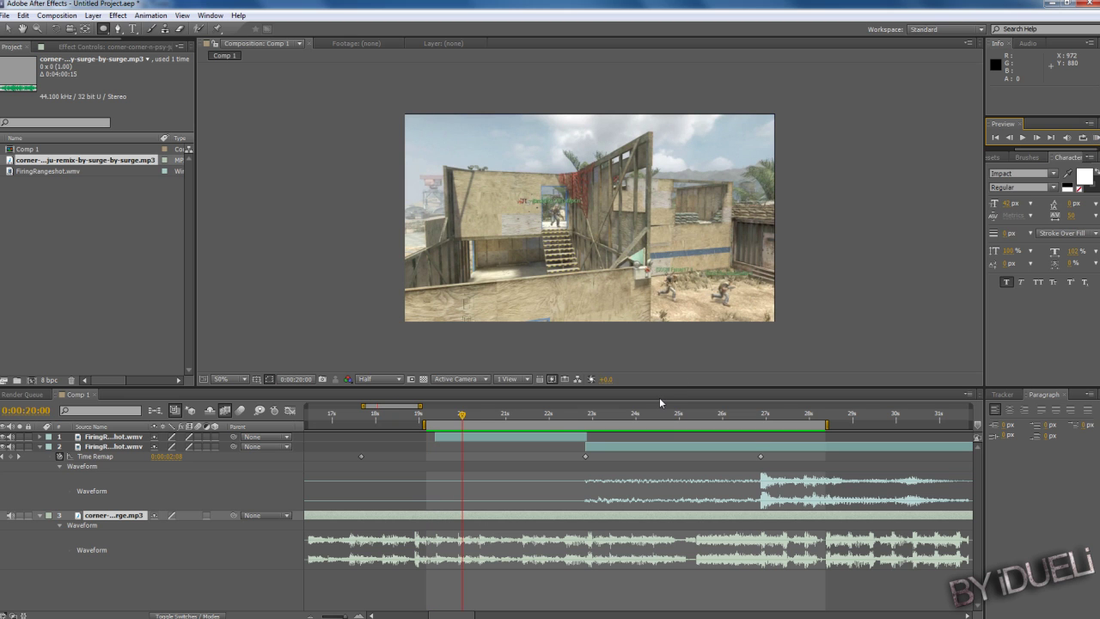
click(567, 416)
mouse_move(567, 418)
mouse_down()
mouse_move(472, 416)
mouse_move(579, 429)
mouse_move(467, 429)
mouse_move(649, 427)
mouse_move(516, 427)
mouse_up()
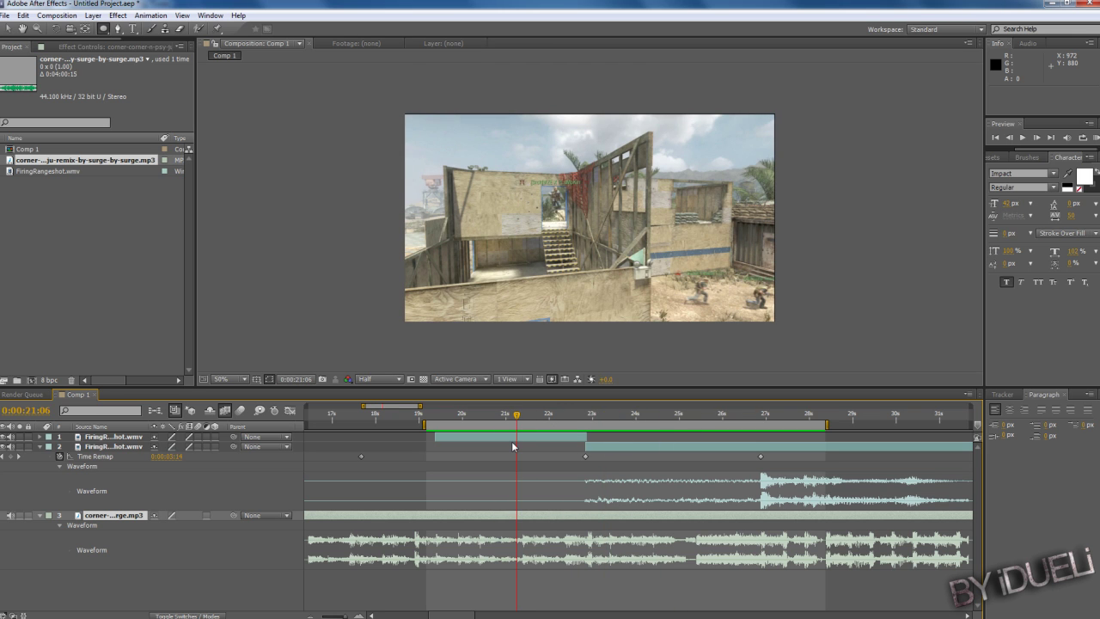
click(513, 446)
- Move the top gameplay layer later so it starts at 20:06
click(539, 438)
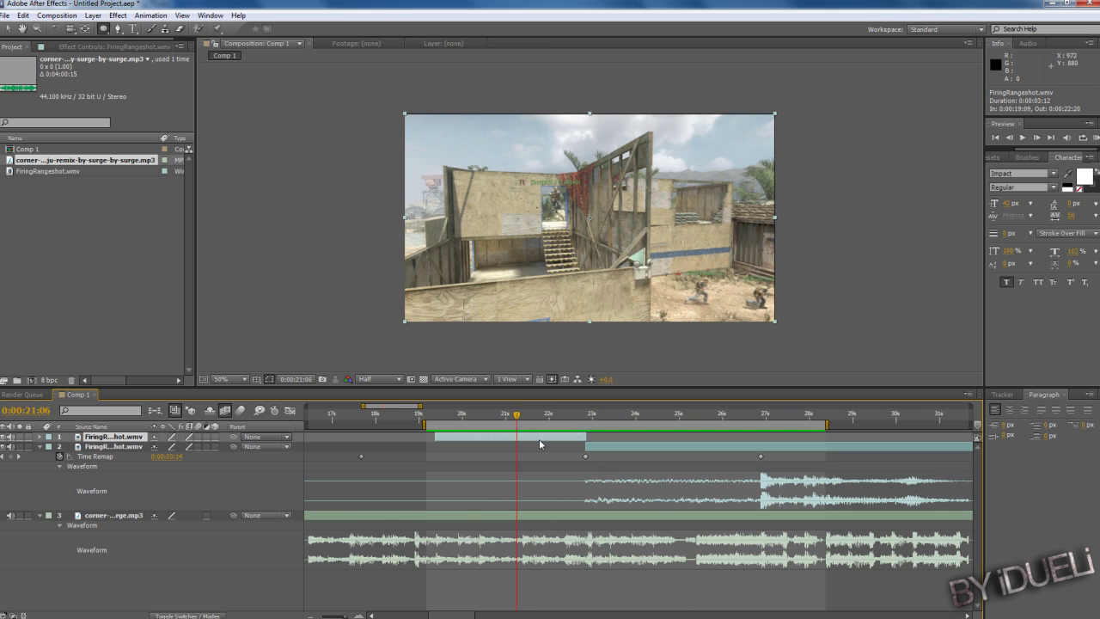
click(624, 447)
mouse_move(564, 415)
mouse_down()
mouse_move(580, 419)
mouse_move(538, 417)
mouse_move(551, 417)
mouse_move(550, 436)
mouse_move(572, 440)
mouse_move(591, 420)
mouse_move(579, 420)
mouse_up()
click(587, 419)
click(578, 440)
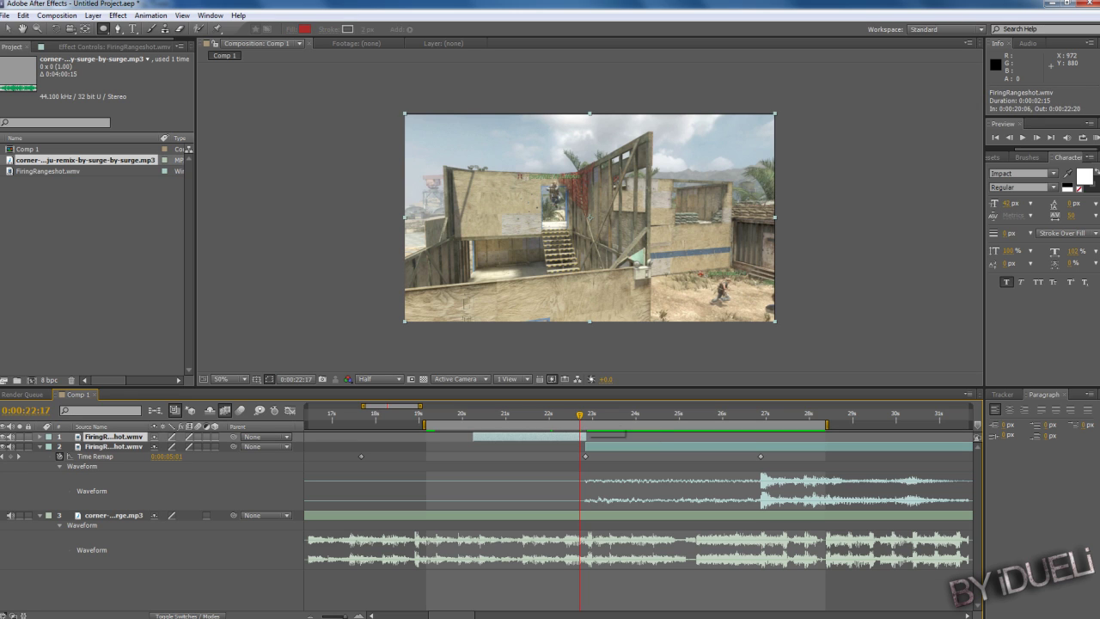
- Fade the top layer's opacity from 100% to 0% over two frames near 22:20, shifted 3 frames later
key(t)
click(69, 446)
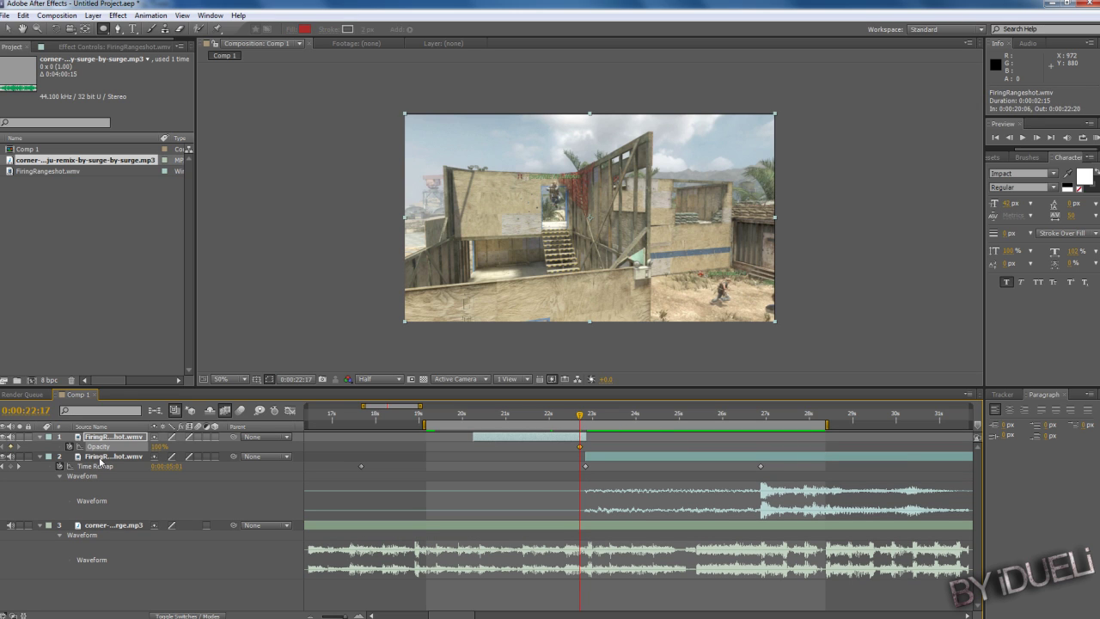
key(Page_Down)
key(Page_Down)
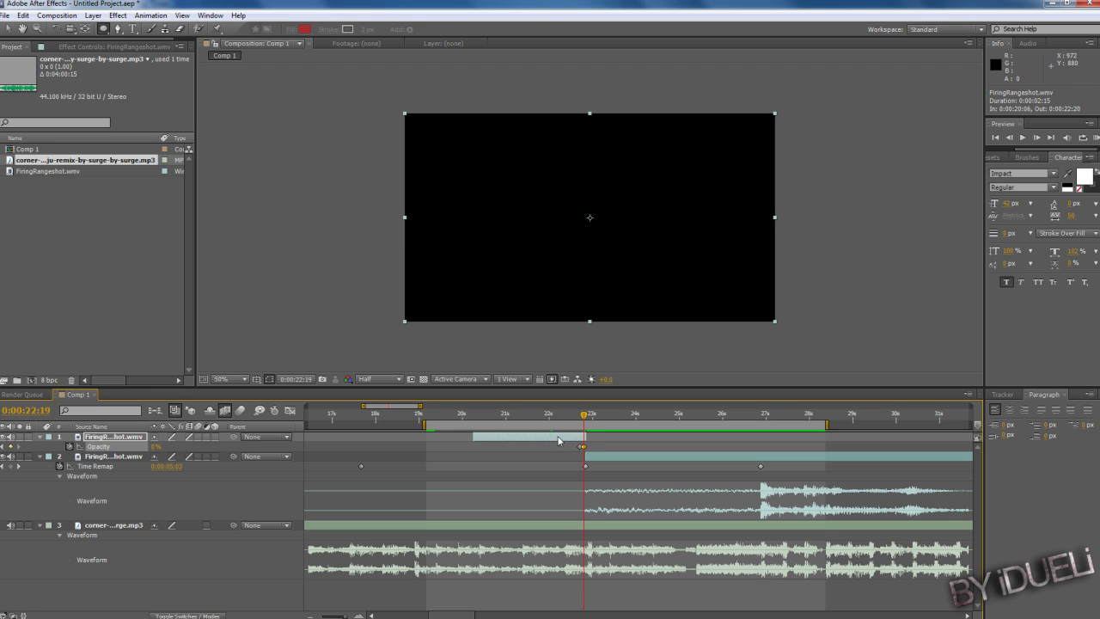
drag(552, 437, 558, 440)
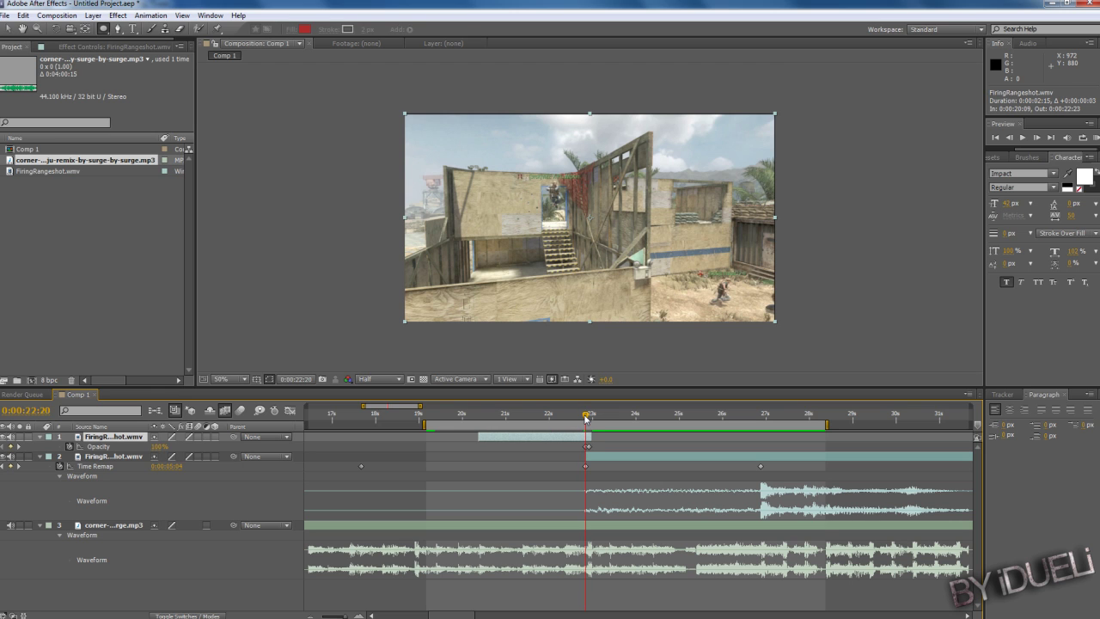
drag(585, 416, 589, 419)
drag(590, 419, 651, 416)
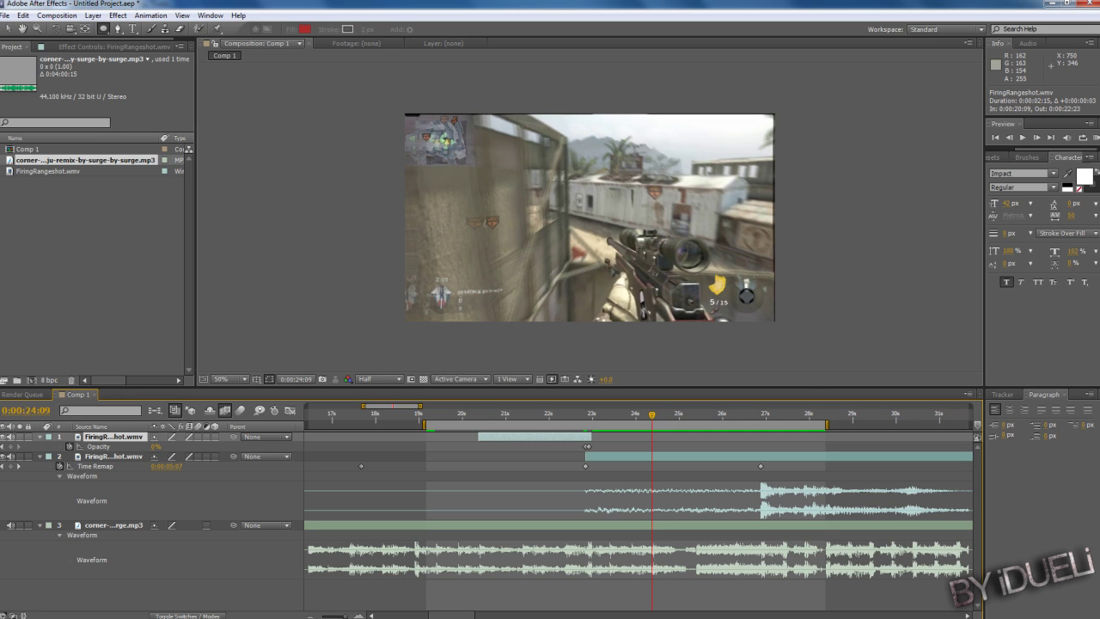
click(704, 468)
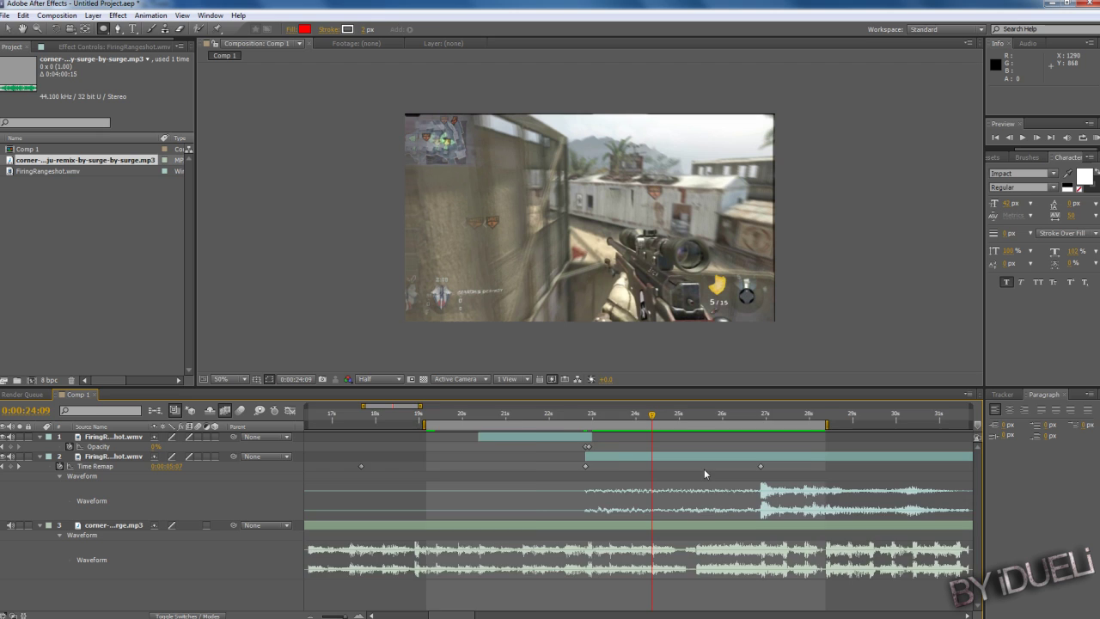
key(minus)
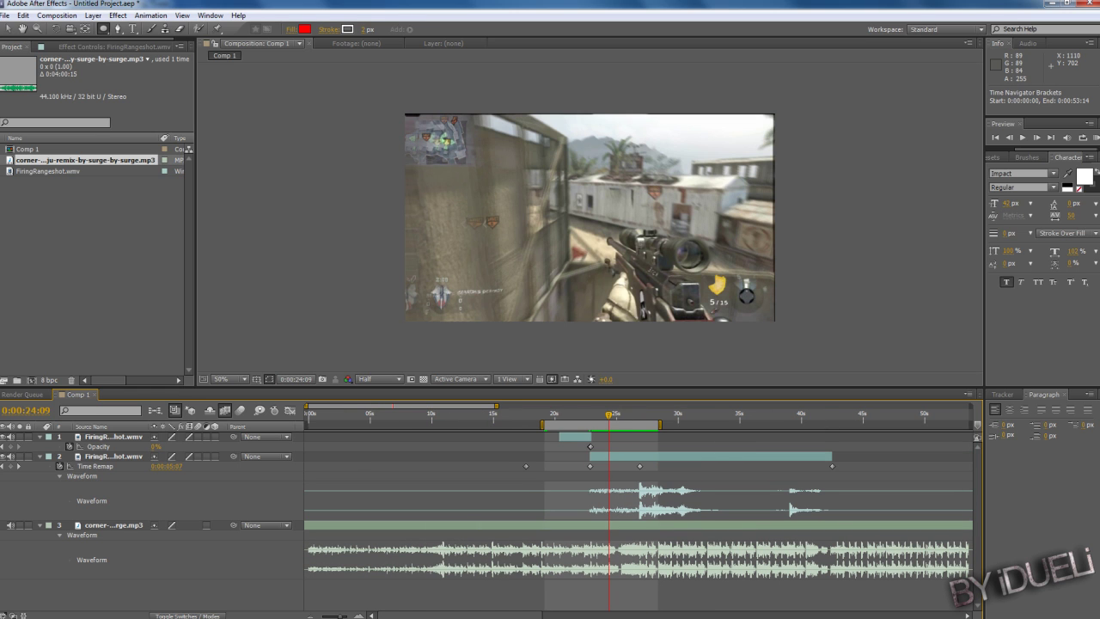